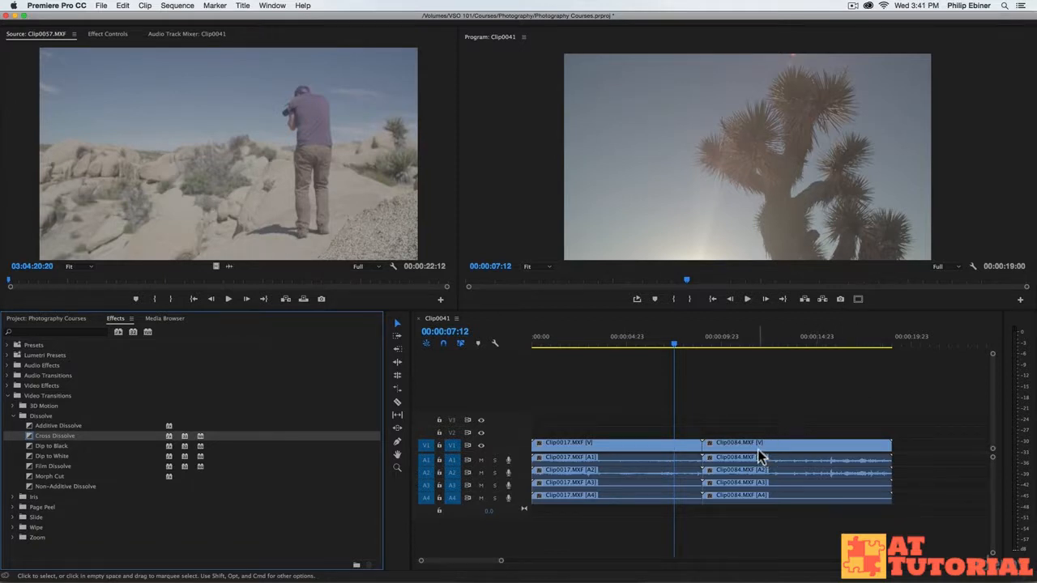
Move Clip0084.MXF away from Clip0017.MXF on the timeline and try to extend the clips' facing edges
drag(716, 443, 762, 447)
mouse_move(687, 446)
mouse_down()
mouse_move(712, 447)
mouse_move(690, 445)
mouse_up()
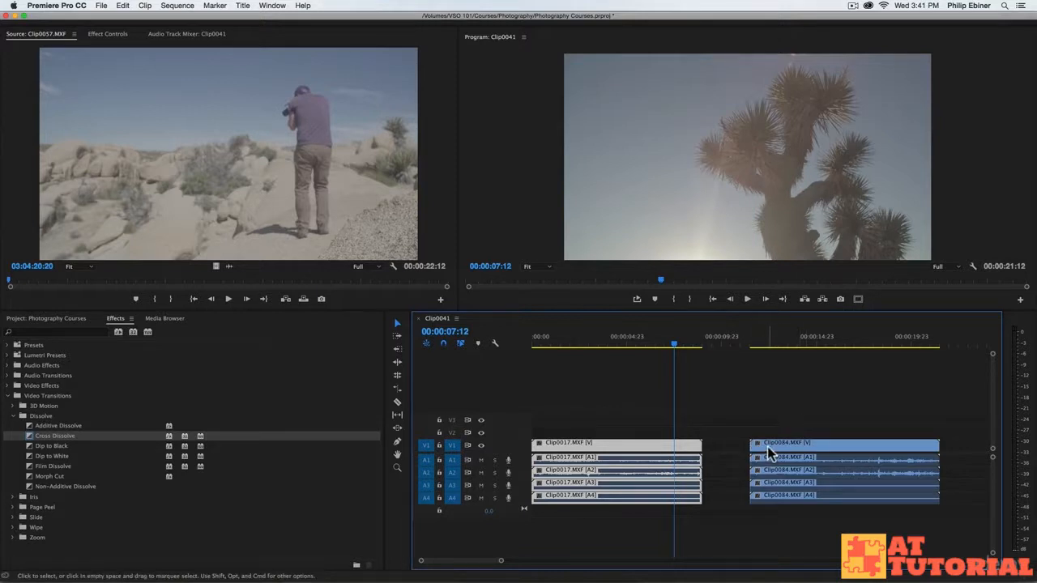
drag(767, 447, 834, 441)
drag(703, 444, 733, 443)
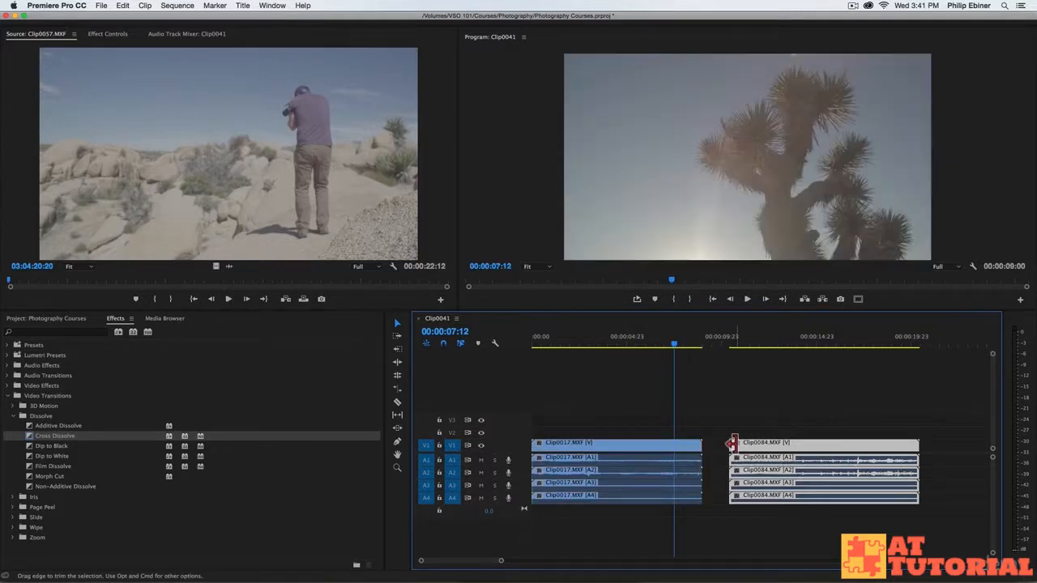
Play across the gap between the two clips and move Clip0084.MXF back against the end of Clip0017.MXF
key(space)
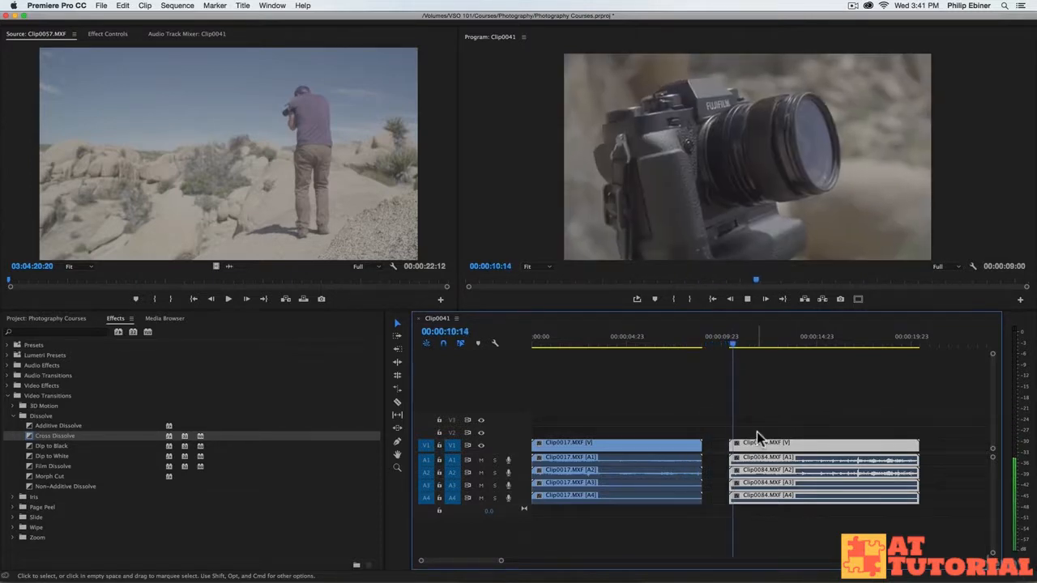
key(space)
drag(735, 442, 713, 442)
drag(723, 347, 699, 374)
click(763, 431)
click(777, 448)
drag(777, 448, 753, 448)
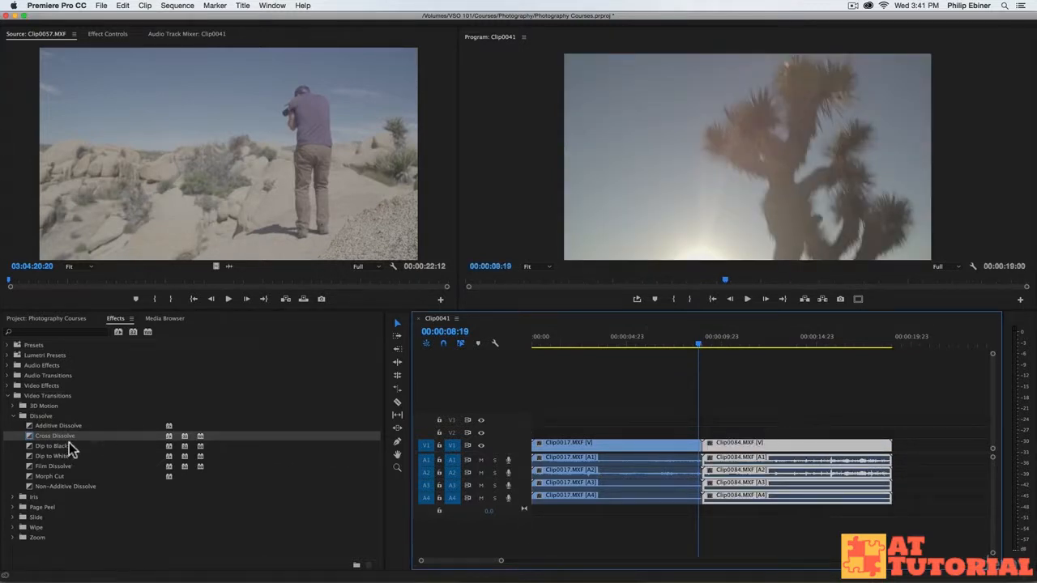
Apply a Cross Dissolve at the cut between Clip0017.MXF and Clip0084.MXF, accepting repeated frames
drag(71, 436, 700, 448)
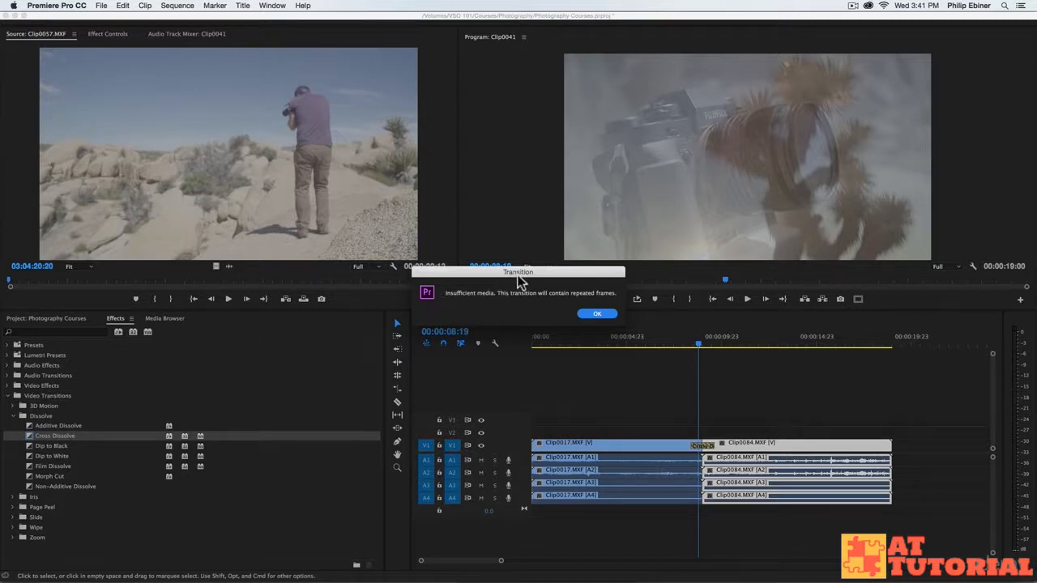
click(597, 314)
click(608, 316)
Inspect the striped Cross Dissolve and its adjoining clips up close, and delete the transition
key(=)
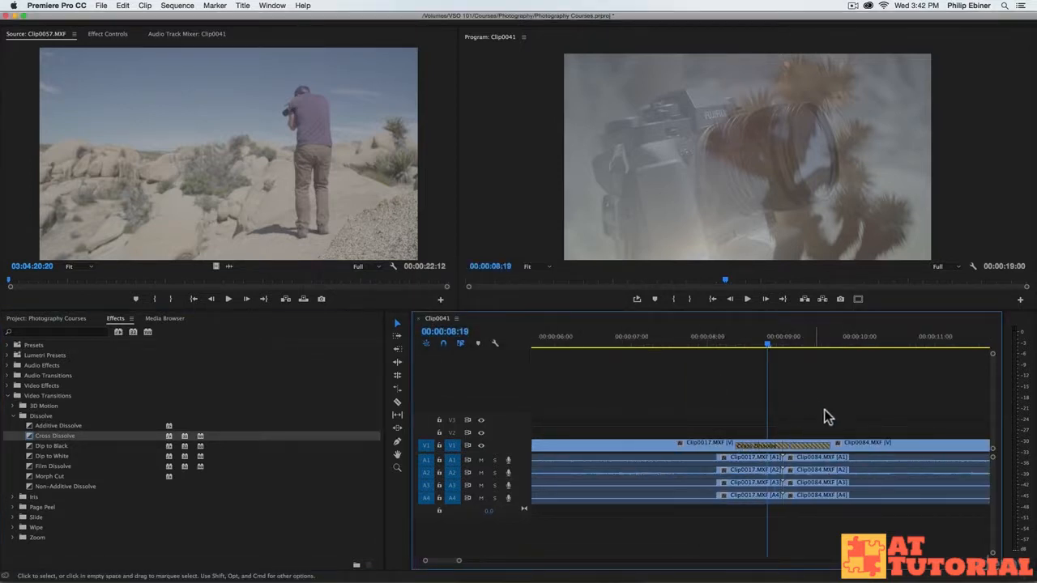
drag(774, 362, 813, 360)
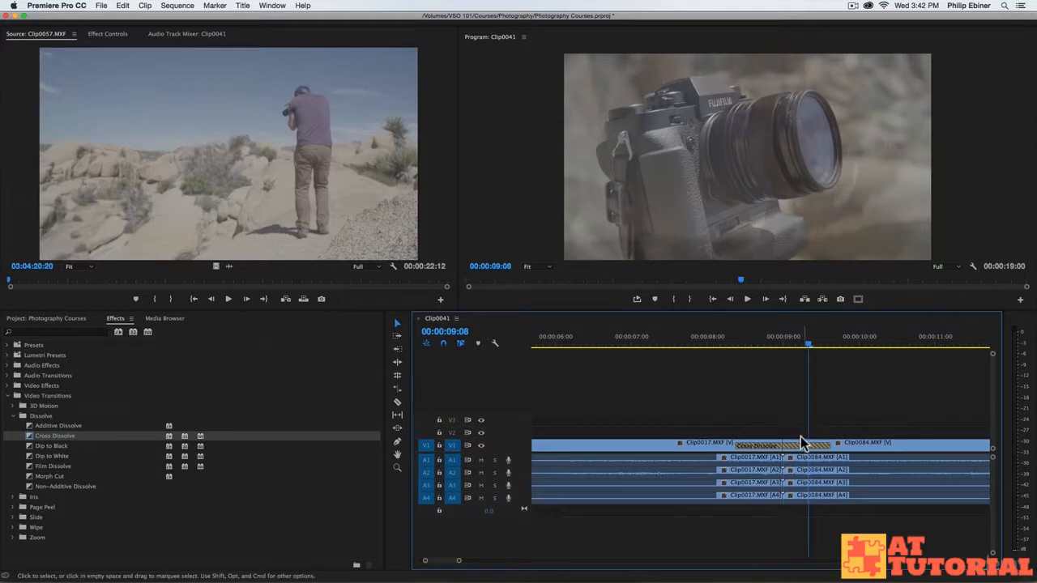
drag(774, 447, 788, 450)
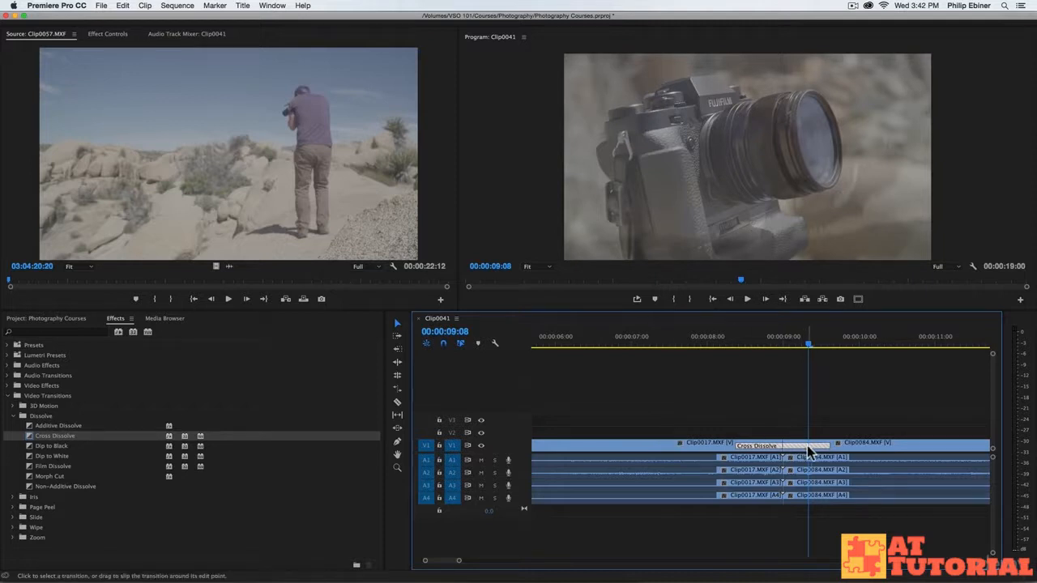
click(678, 448)
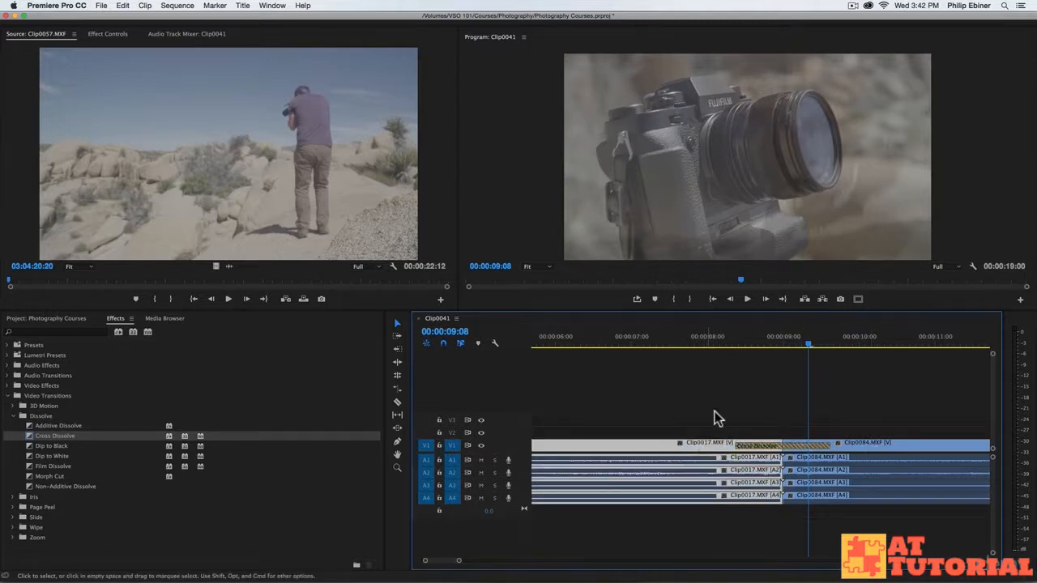
click(881, 446)
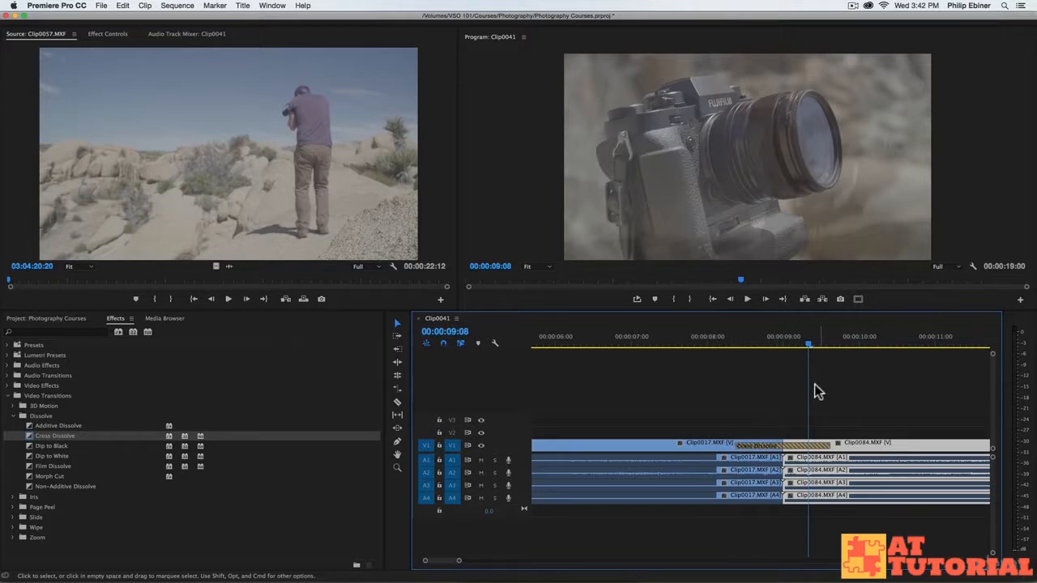
click(809, 444)
key(Delete)
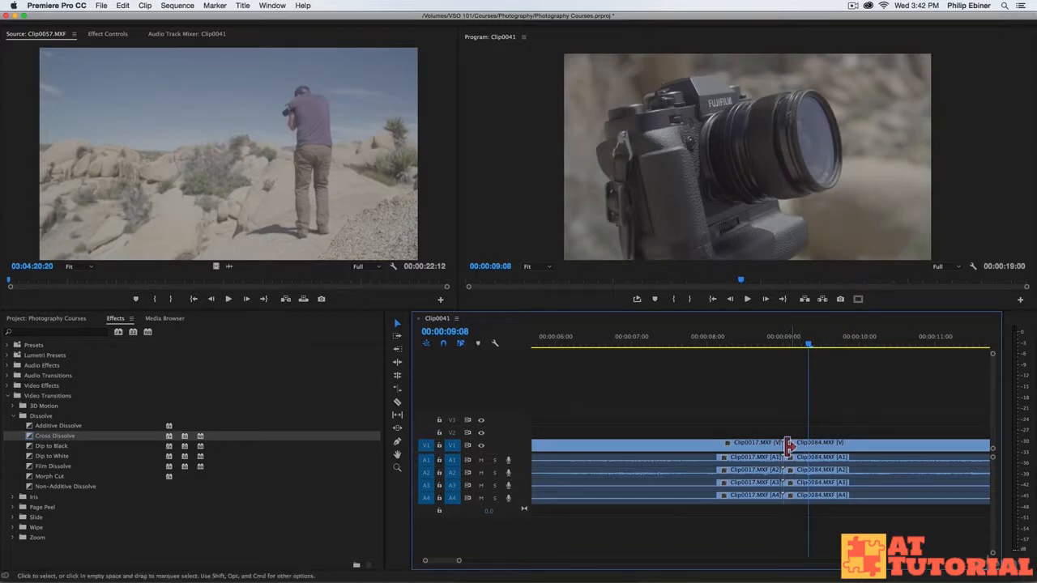
Trim the end of Clip0017.MXF back to 00:00:06:11 and move Clip0084.MXF against it
key(minus)
drag(757, 348, 565, 369)
key(space)
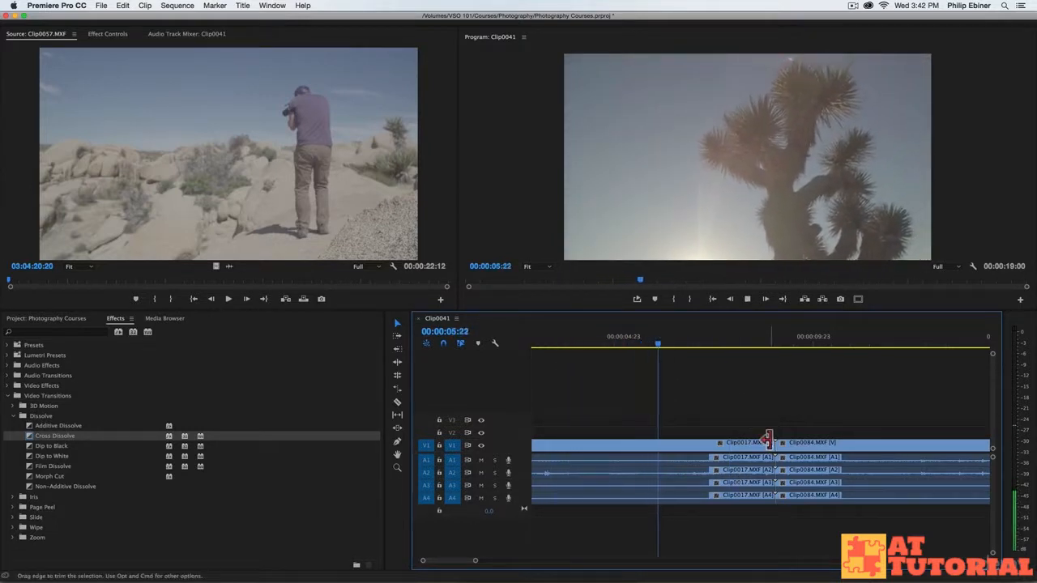
key(space)
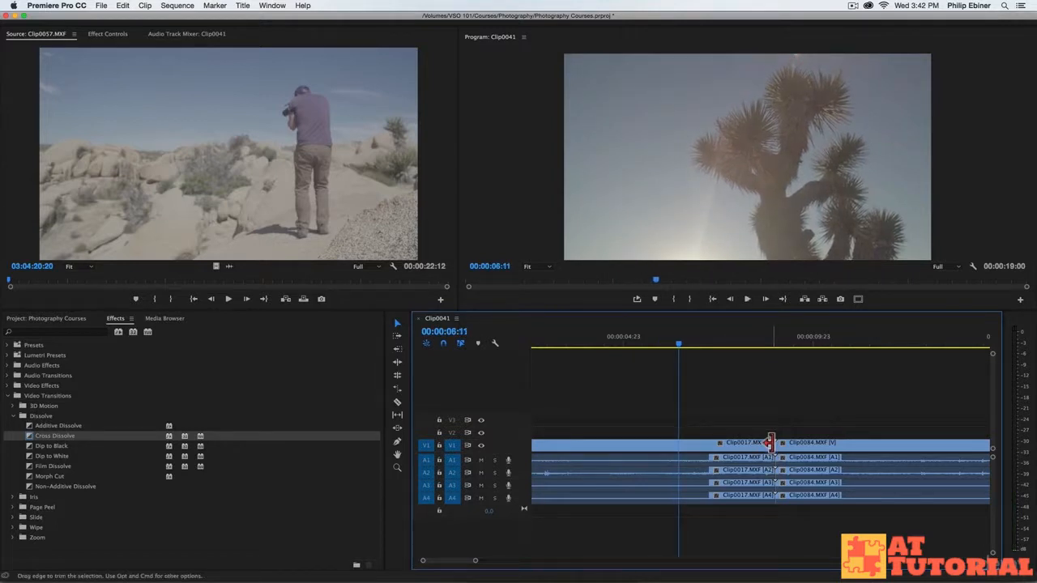
drag(768, 442, 678, 444)
drag(819, 443, 720, 447)
Play back the cut between Clip0017.MXF and Clip0084.MXF and return the playhead to 00:00:06:11
drag(648, 350, 595, 340)
key(space)
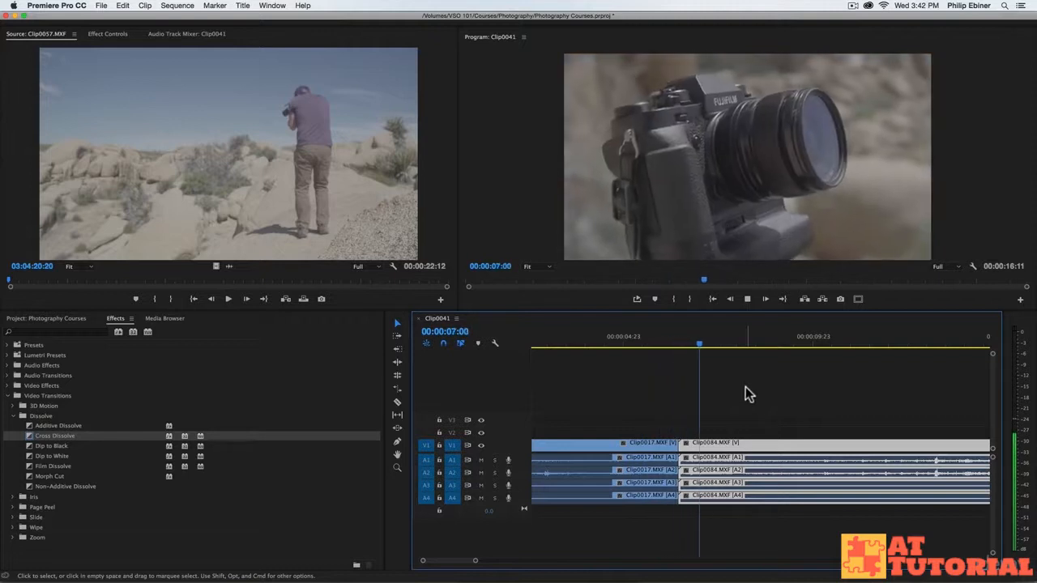
key(space)
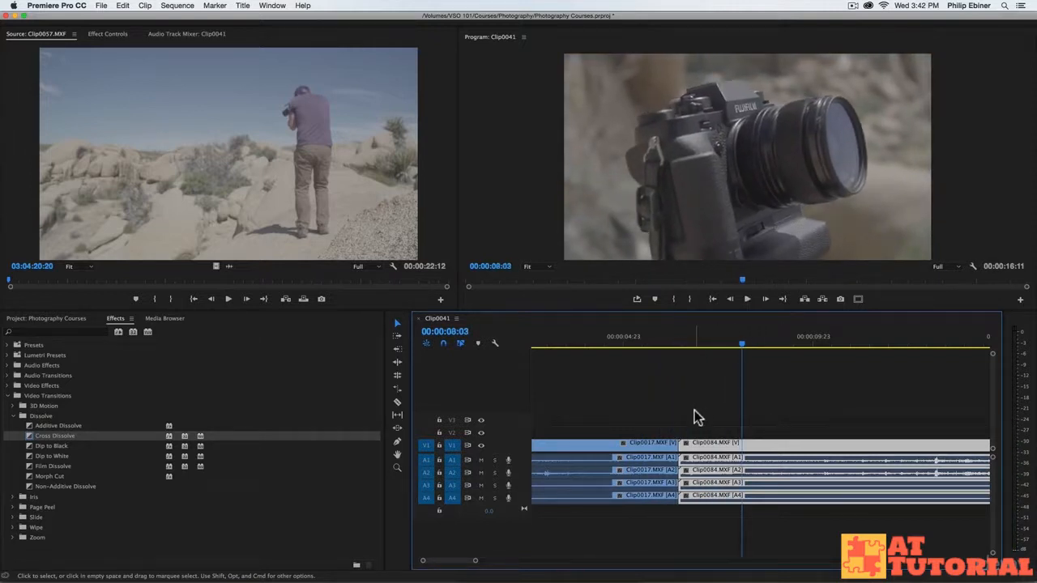
drag(735, 347, 679, 394)
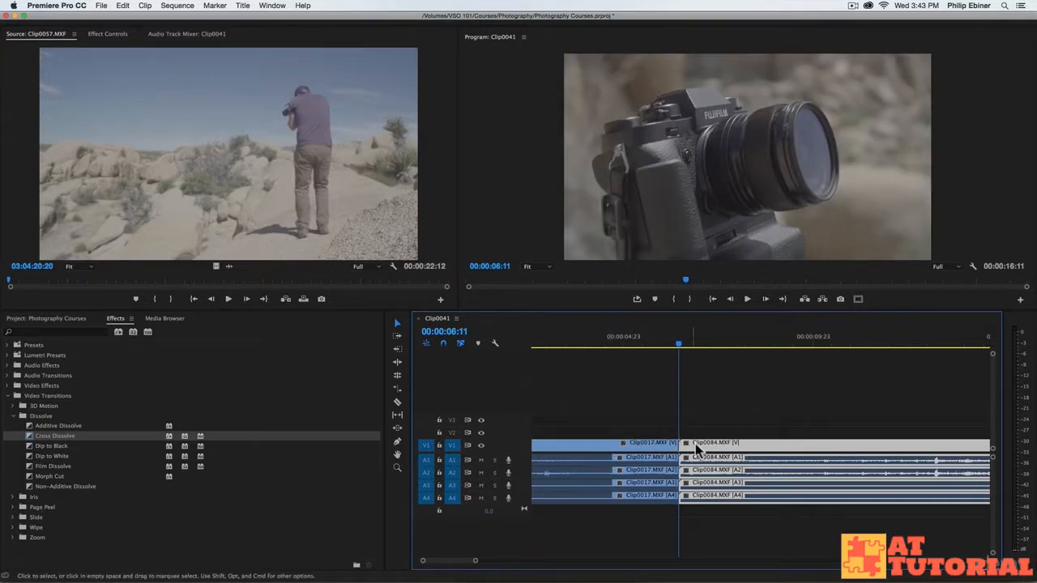
Delete the audio of both clips from tracks A1 to A4, keeping their video side by side on V1
drag(636, 442, 645, 426)
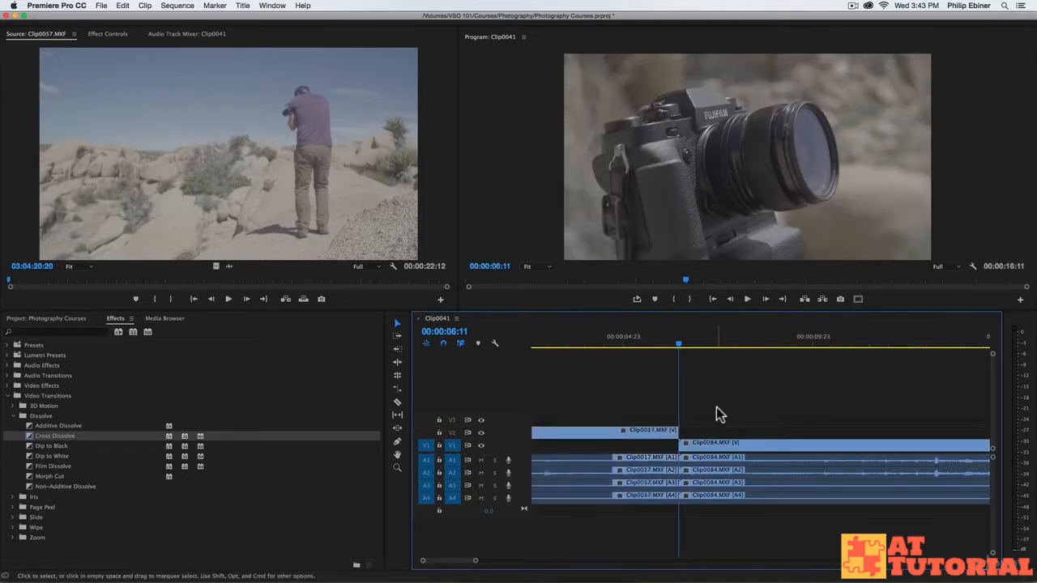
drag(632, 510, 845, 437)
key(Delete)
drag(654, 434, 687, 446)
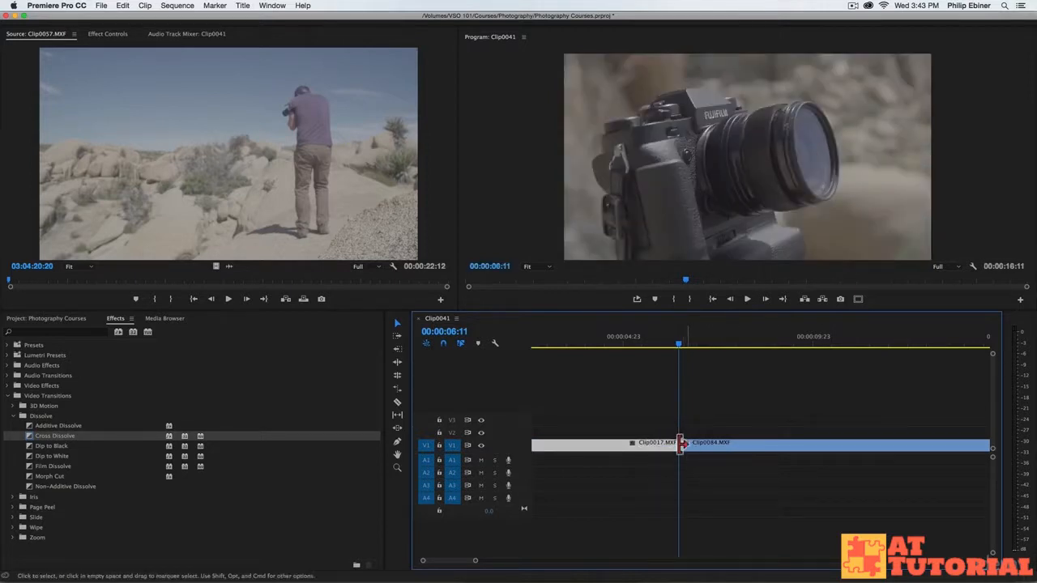
Apply a Cross Dissolve to the beginning of Clip0084.MXF, starting at the cut, and scrub into it
drag(53, 440, 354, 421)
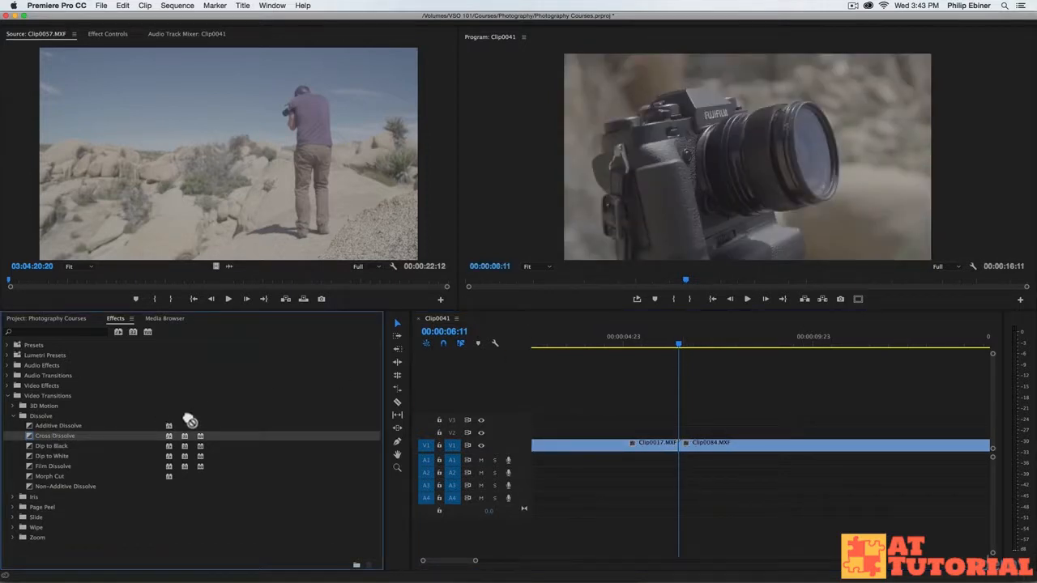
drag(479, 427, 683, 444)
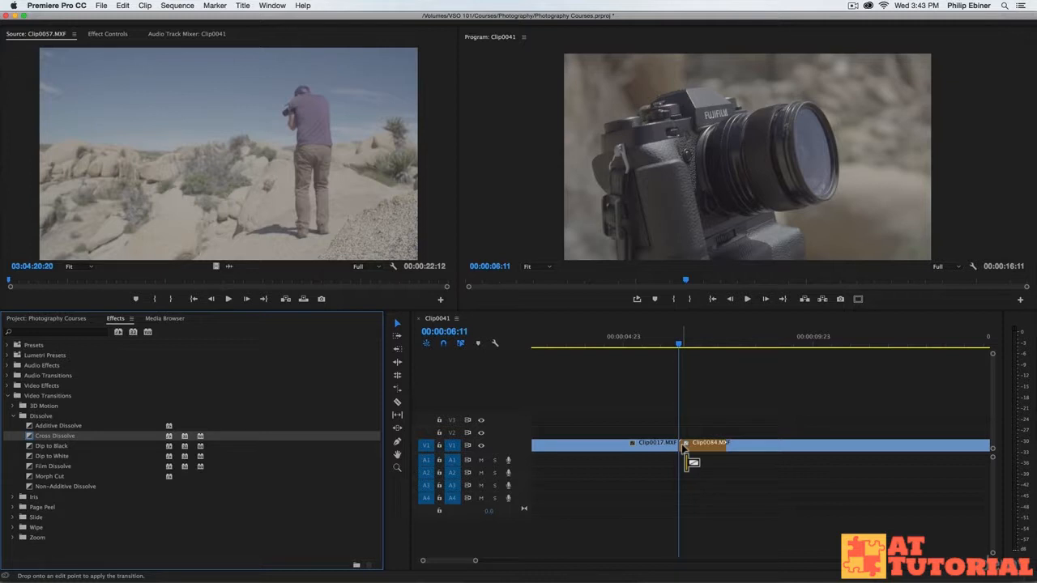
drag(682, 446, 678, 446)
drag(678, 446, 678, 448)
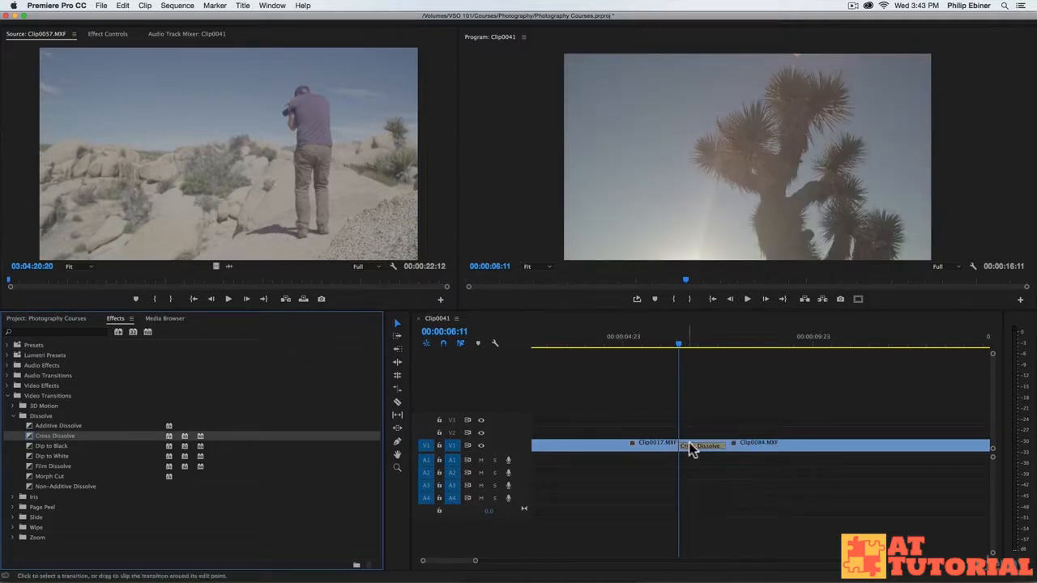
mouse_move(678, 347)
mouse_down()
mouse_move(643, 354)
mouse_move(727, 362)
mouse_move(687, 362)
mouse_up()
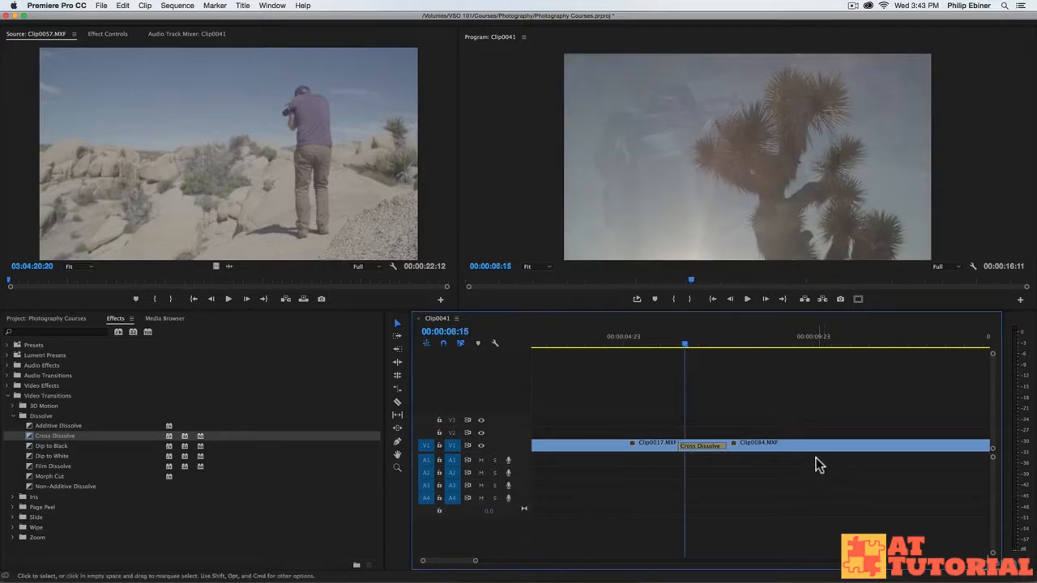
Lengthen the Cross Dissolve to a duration of 00:00:02:13 and try to extend its end further
drag(721, 445, 775, 447)
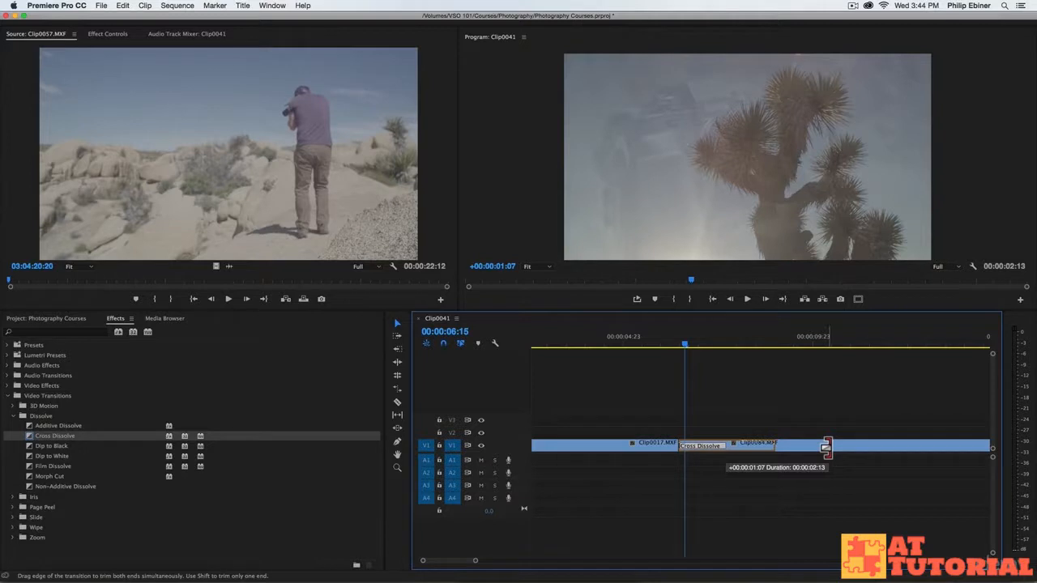
drag(694, 348, 712, 365)
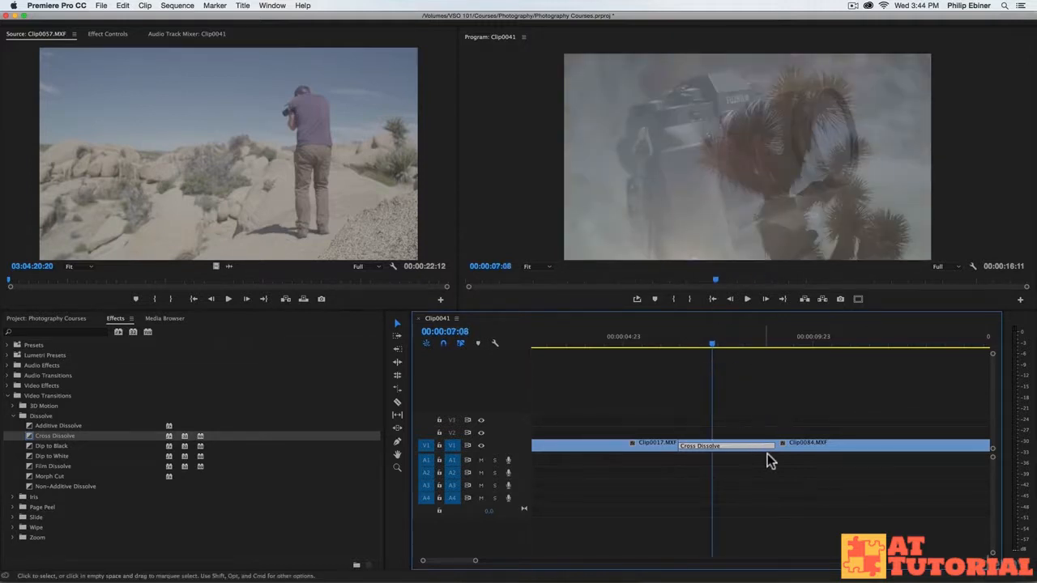
drag(770, 444, 809, 438)
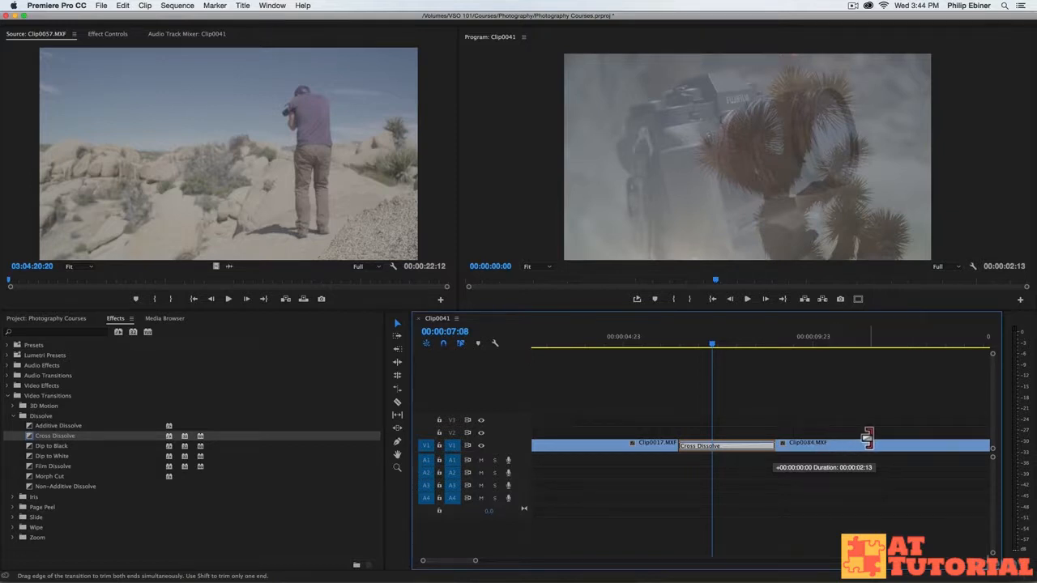
mouse_move(866, 438)
mouse_down()
mouse_move(843, 438)
mouse_move(857, 438)
mouse_up()
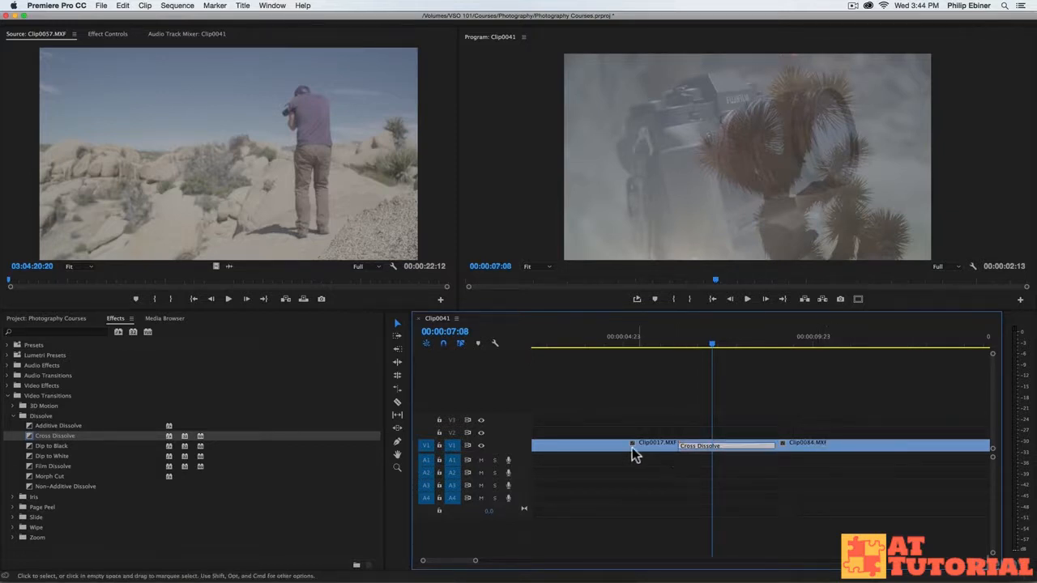
Scrub through the lengthened Cross Dissolve and shorten it by pulling its end back toward the cut
click(628, 452)
click(715, 344)
mouse_move(715, 343)
mouse_down()
mouse_move(776, 356)
mouse_move(677, 348)
mouse_move(702, 348)
mouse_up()
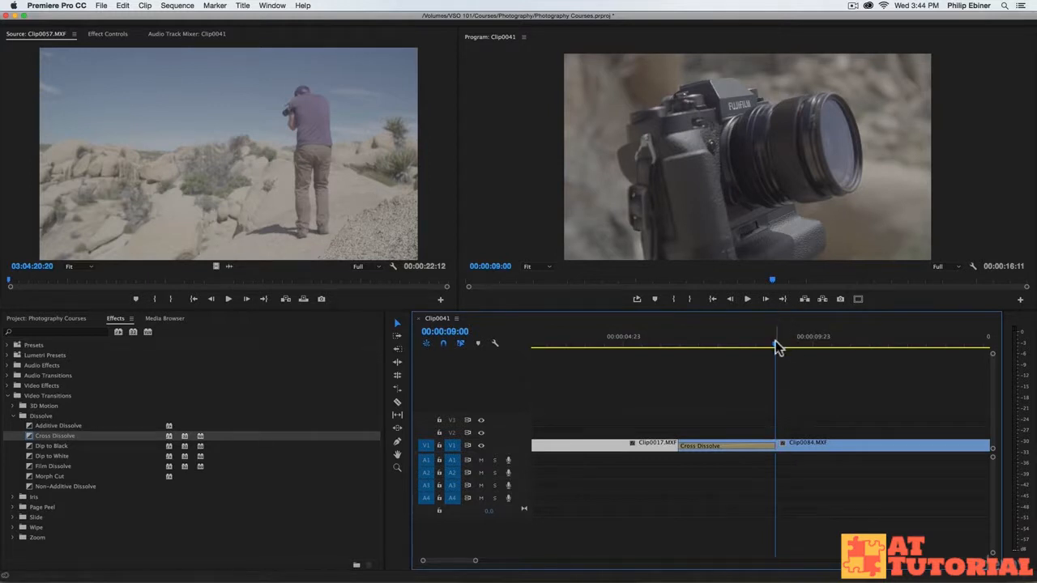
drag(772, 447, 733, 445)
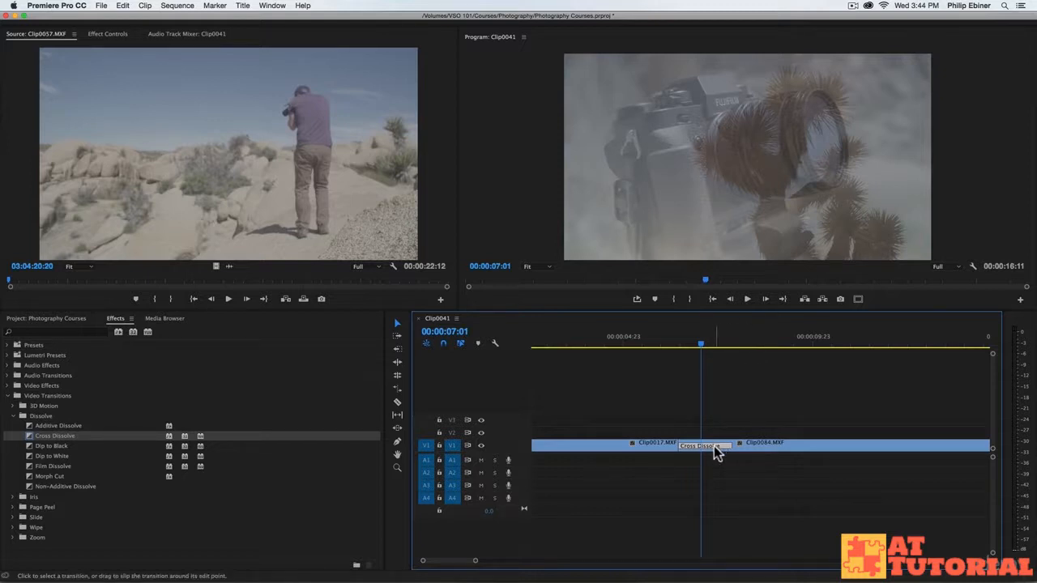
Return the playhead to 00:00:06:11 and delete the Cross Dissolve at the cut
mouse_move(713, 446)
mouse_down()
mouse_move(702, 452)
mouse_move(733, 450)
mouse_move(698, 447)
mouse_move(741, 450)
mouse_move(710, 452)
mouse_up()
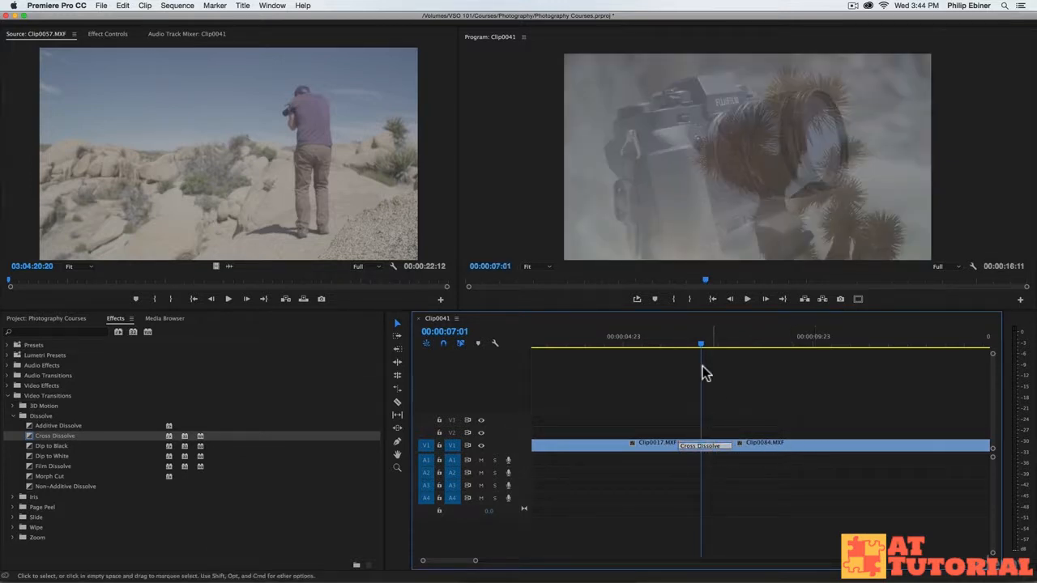
drag(702, 347, 678, 348)
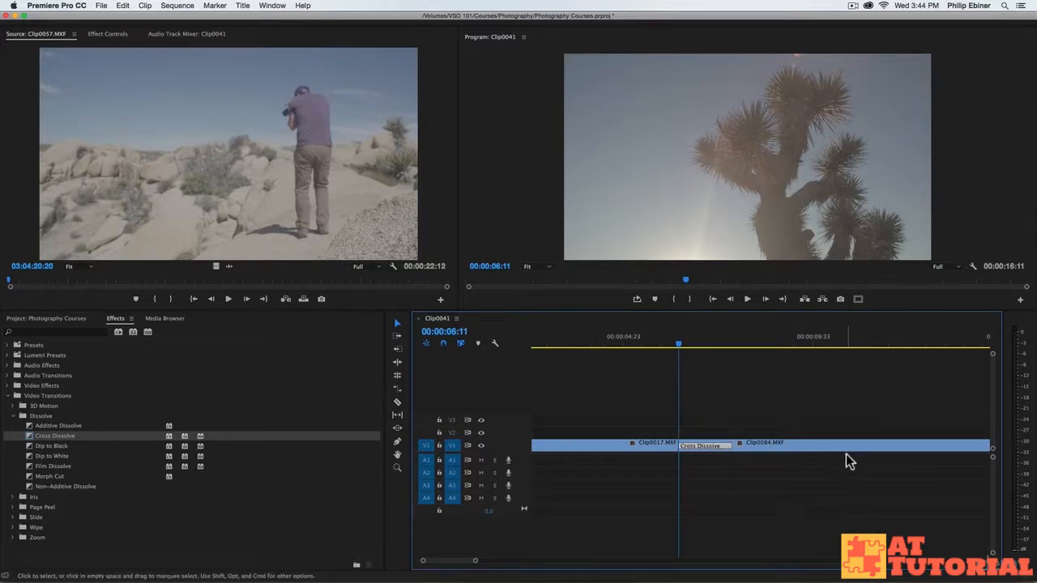
drag(736, 452, 699, 446)
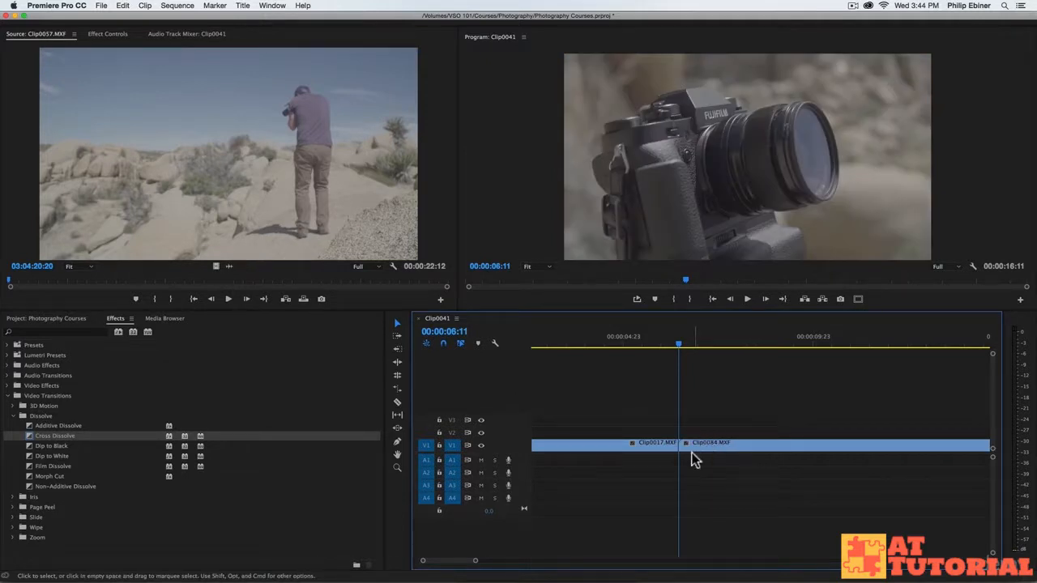
Trim the start of Clip0084.MXF to 00:00:08:14 and move the clip back against the end of Clip0017.MXF
drag(687, 346, 759, 347)
drag(684, 442, 761, 448)
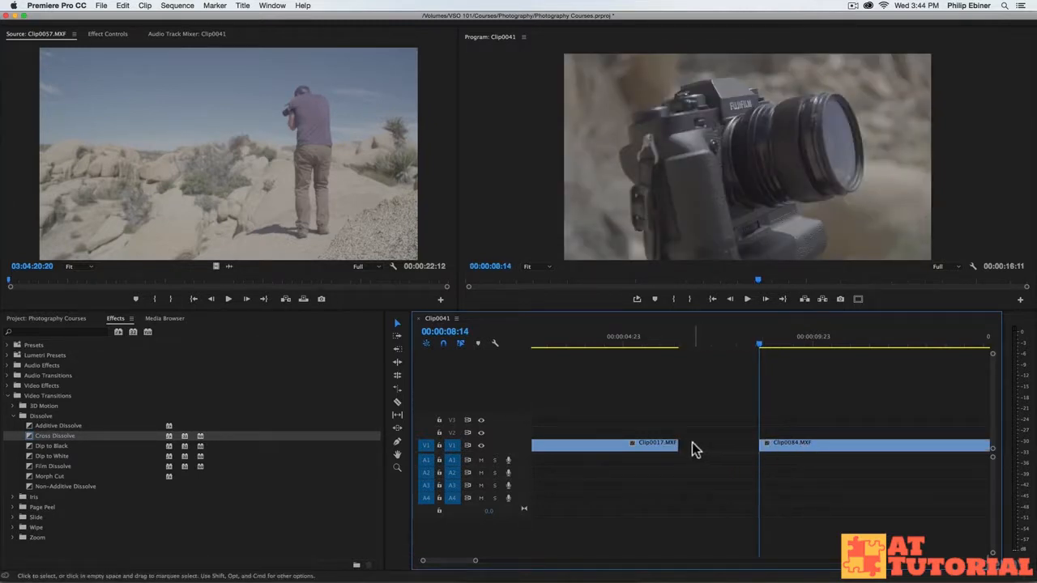
drag(798, 451, 713, 456)
drag(662, 347, 679, 349)
Raise Clip0017.MXF to V2, try extending its end over Clip0084.MXF, and restore it on V1
click(621, 448)
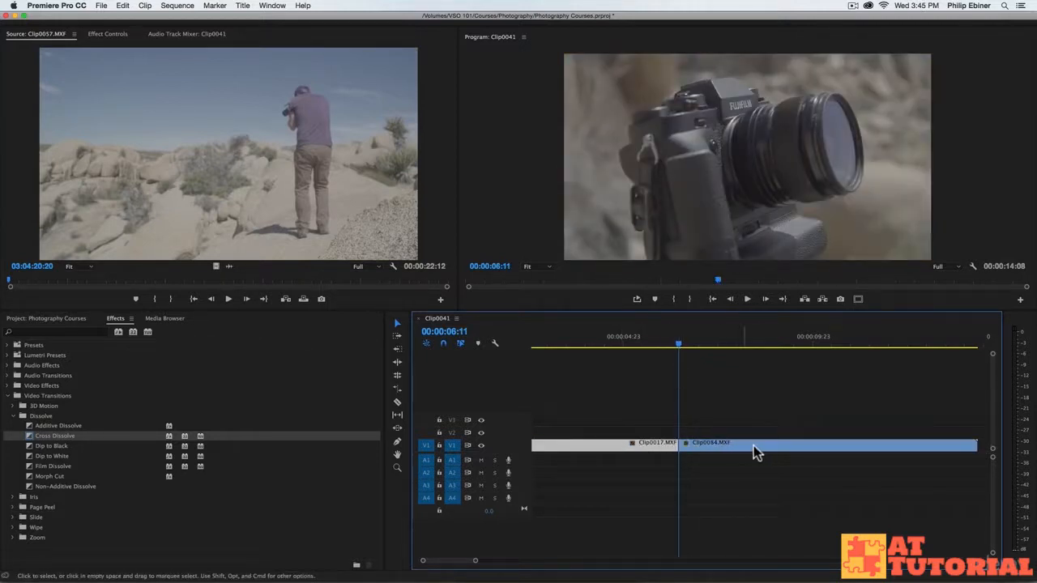
mouse_move(643, 444)
mouse_down()
mouse_move(653, 442)
mouse_move(644, 433)
mouse_up()
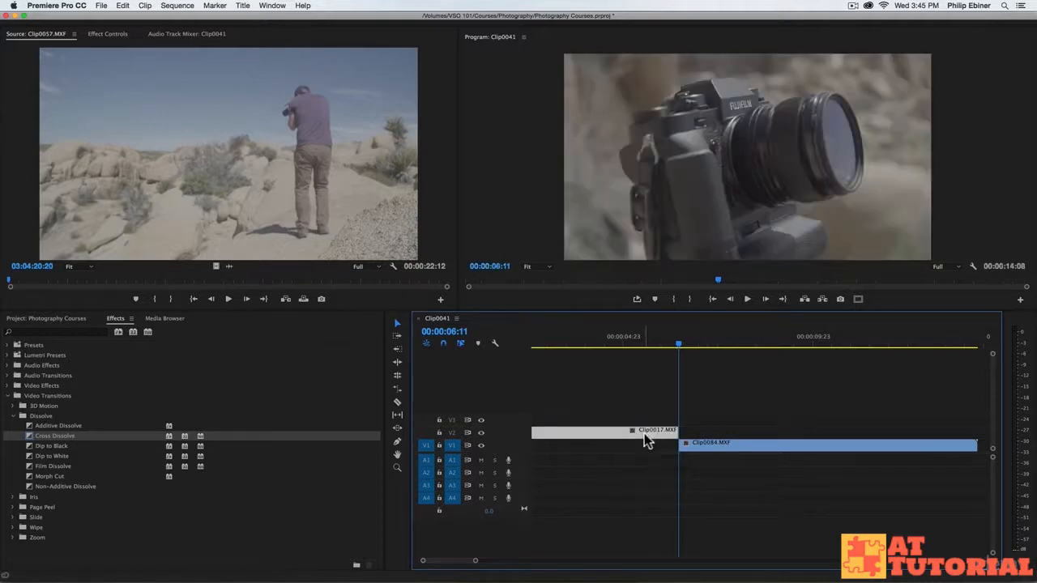
drag(673, 430, 857, 433)
drag(685, 434, 711, 451)
click(699, 450)
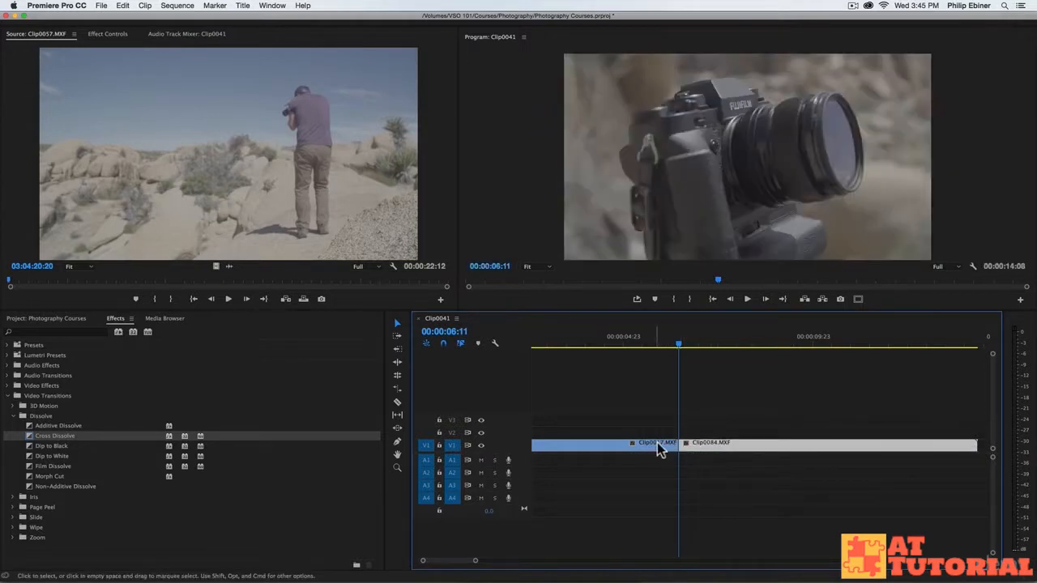
Play across the cut between Clip0017.MXF and Clip0084.MXF and return the playhead to 00:00:06:11
click(623, 342)
key(space)
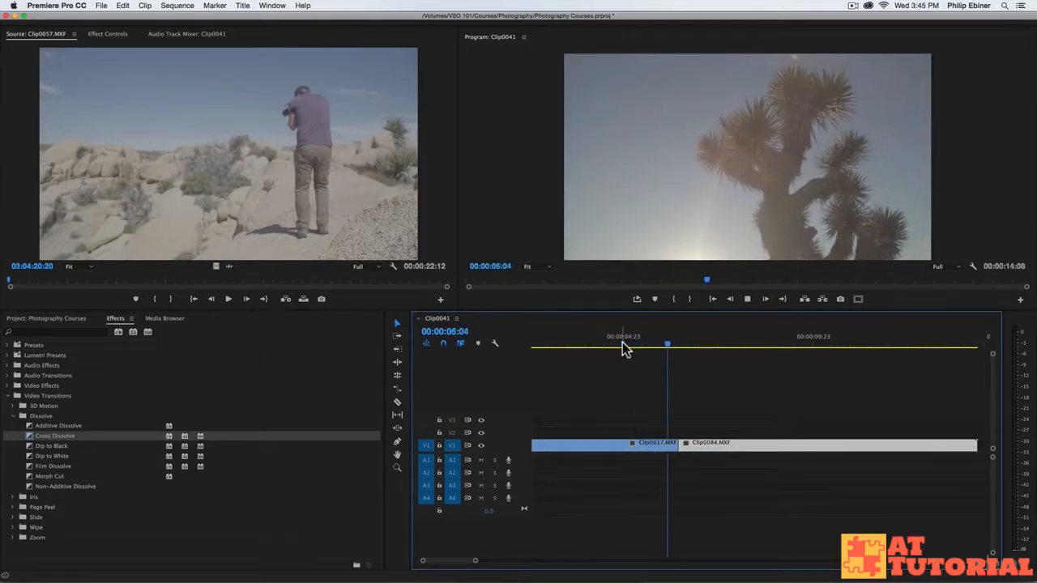
click(681, 345)
drag(682, 348, 678, 350)
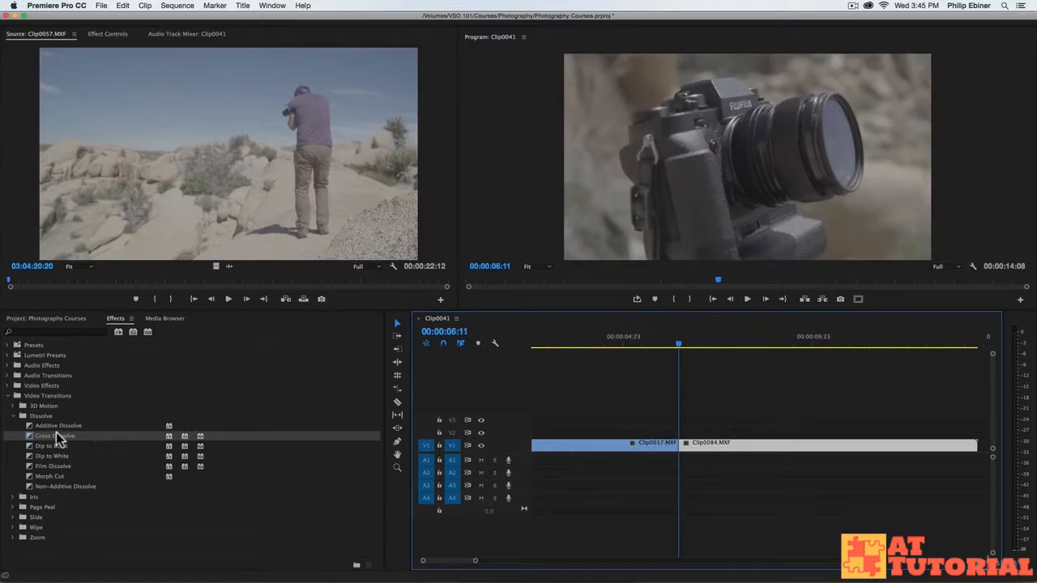
Try a Cross Dissolve centered on the cut between the two clips, preview it, and undo it
drag(63, 440, 689, 459)
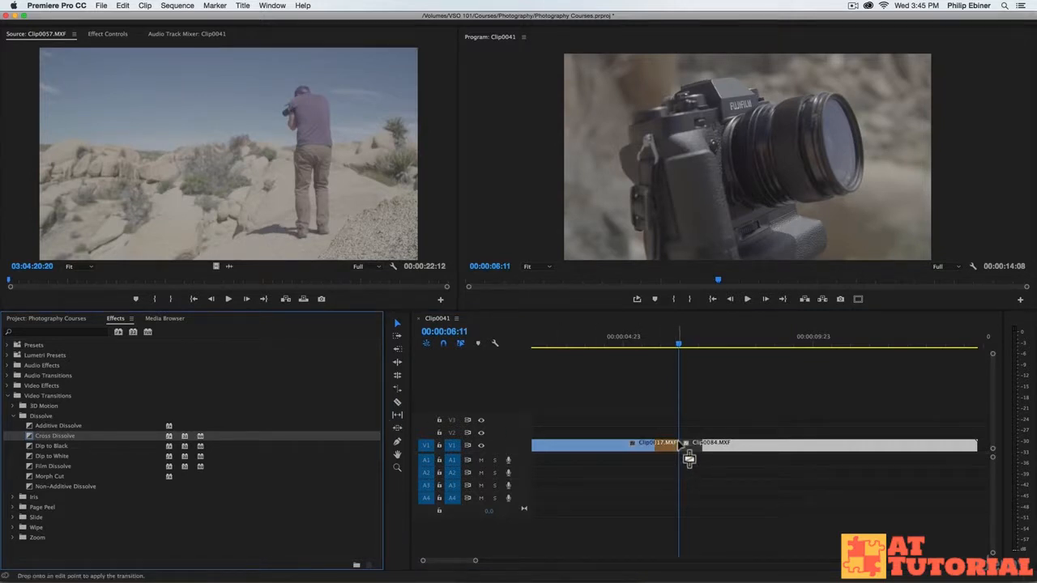
click(657, 343)
key(space)
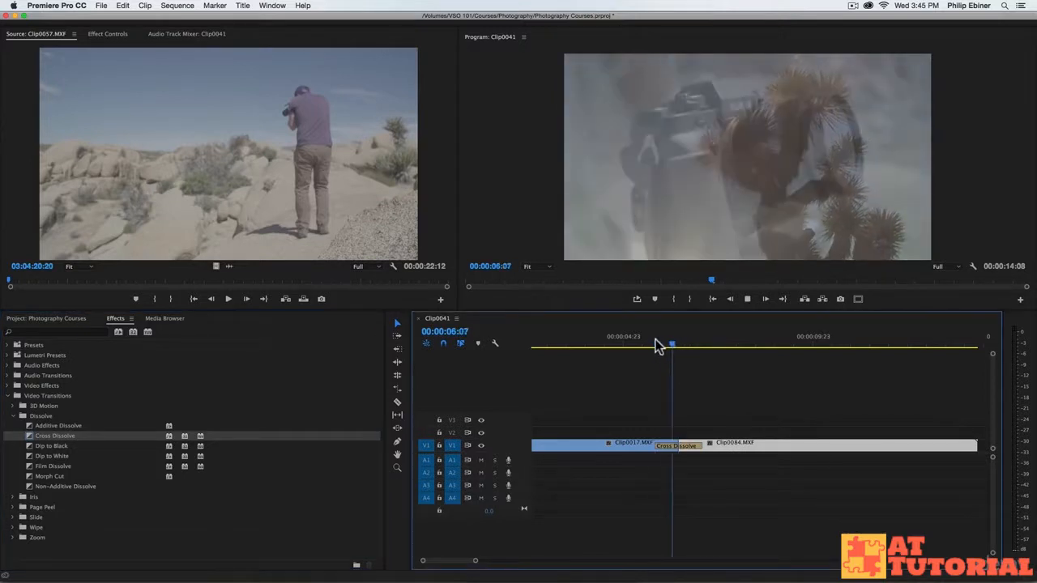
key(super+z)
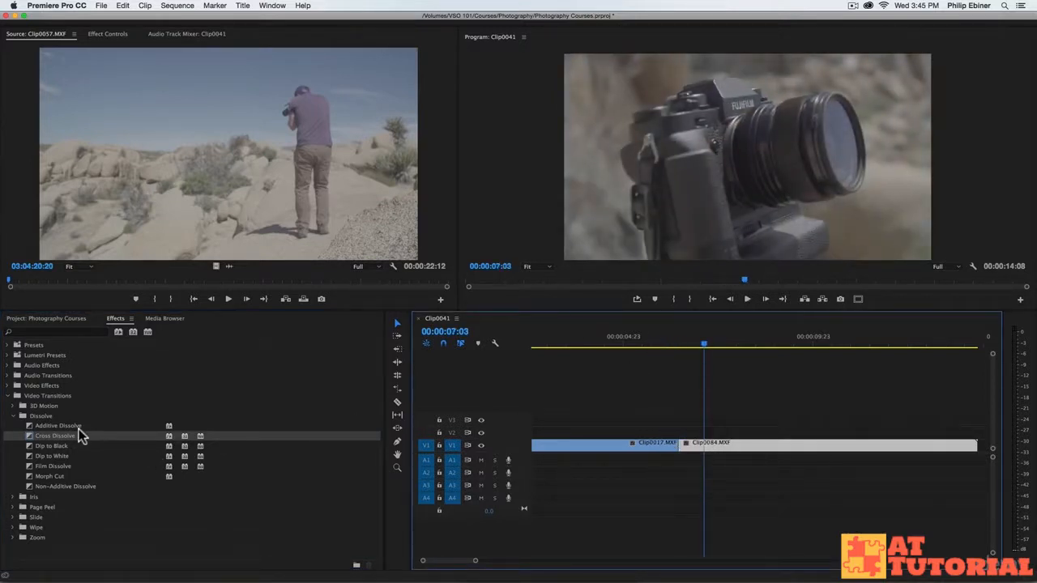
Apply a Cross Dissolve starting at the cut on Clip0084.MXF and play through it
drag(81, 437, 688, 447)
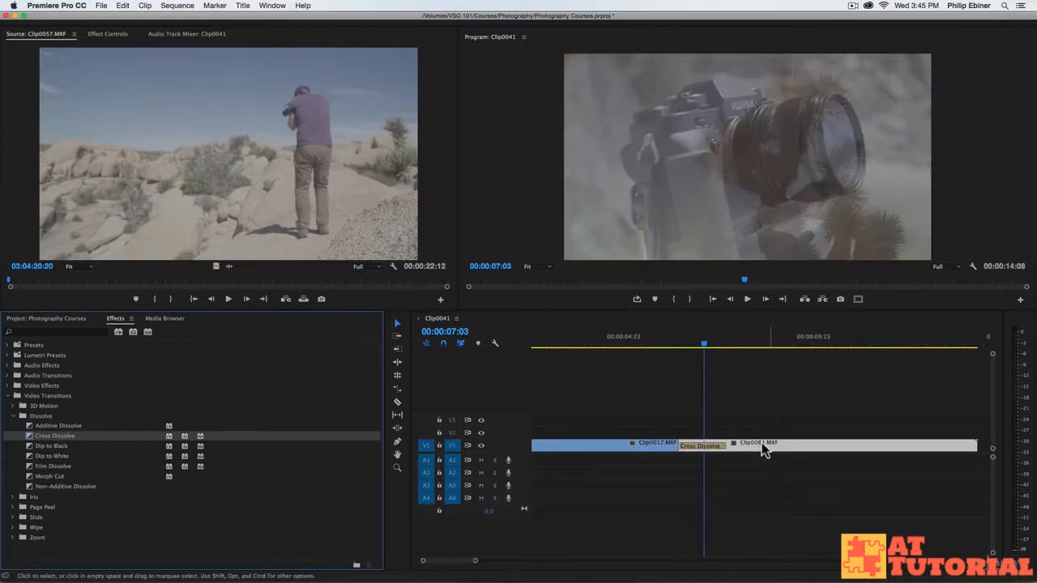
click(686, 347)
click(653, 340)
key(space)
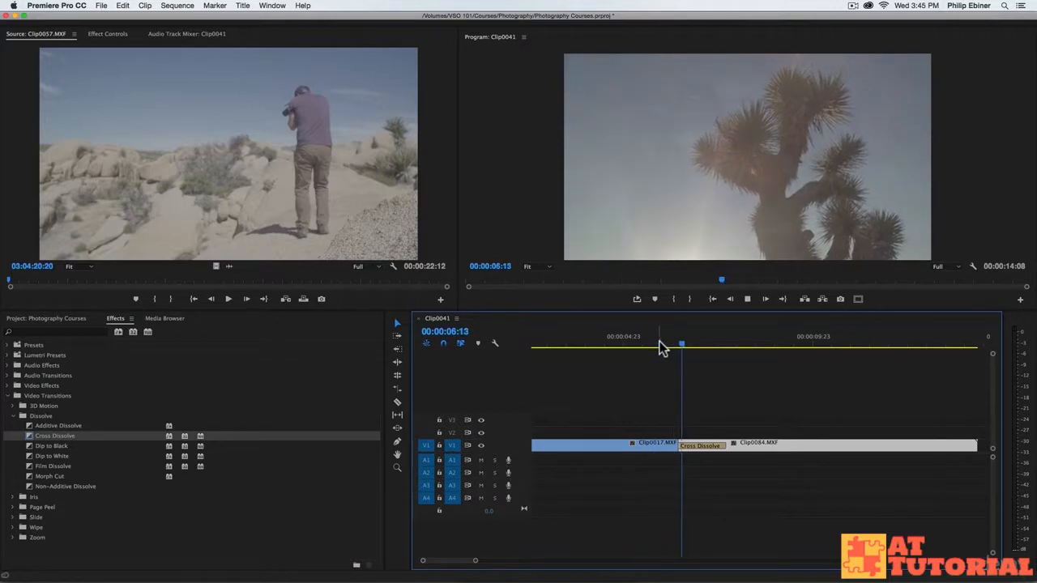
key(space)
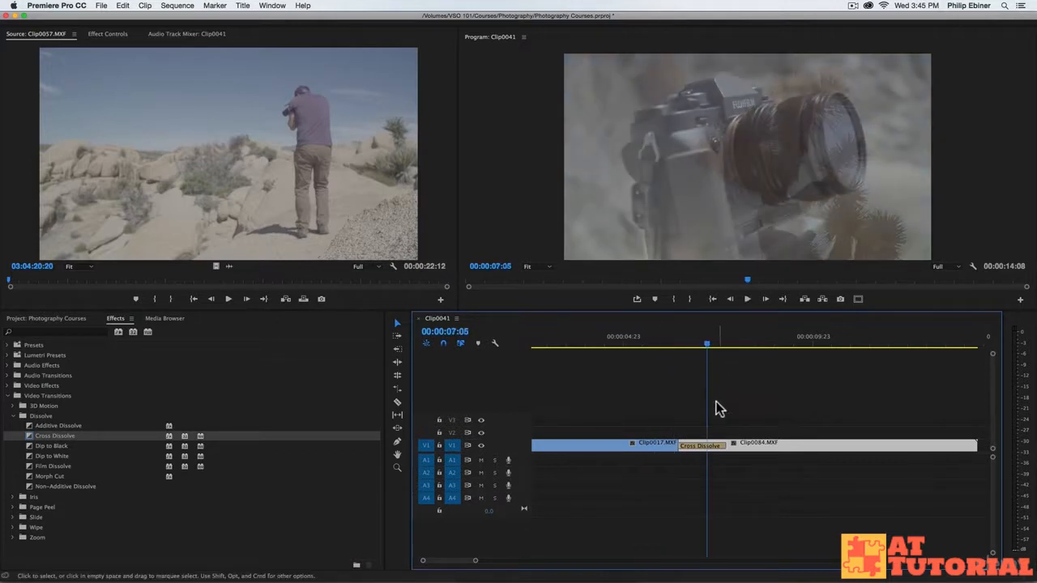
Move the playhead to the cut at 00:00:06:11 and undo the Cross Dissolve at the start of Clip0084.MXF
click(667, 346)
click(637, 448)
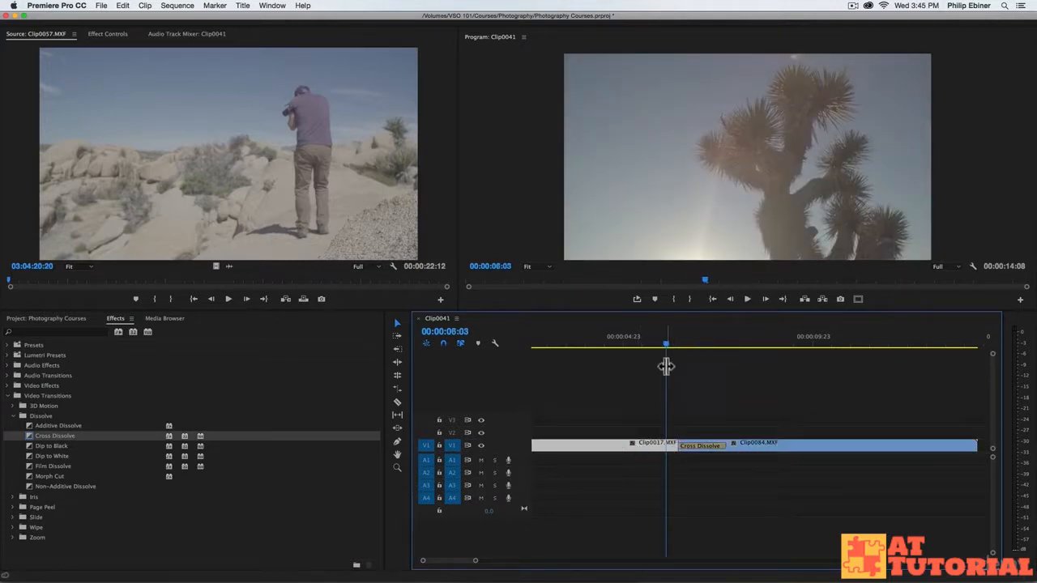
mouse_move(672, 347)
mouse_down()
mouse_move(731, 351)
mouse_move(673, 354)
mouse_move(683, 359)
mouse_move(677, 350)
mouse_up()
key(super+z)
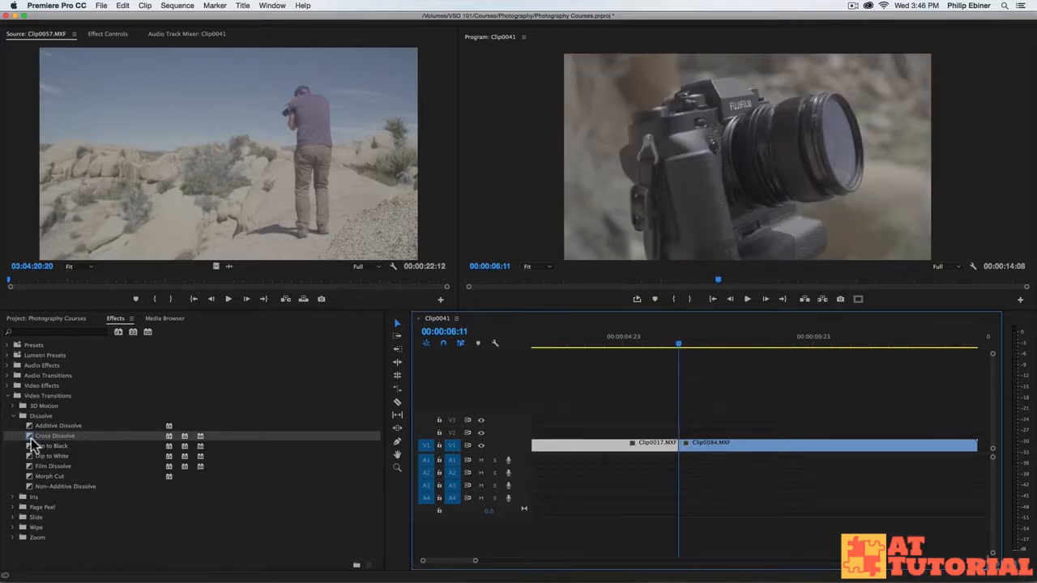
Apply a Cross Dissolve centered on the cut and stretch it to span about 00:00:04:08 to 00:00:08:14
drag(37, 437, 679, 452)
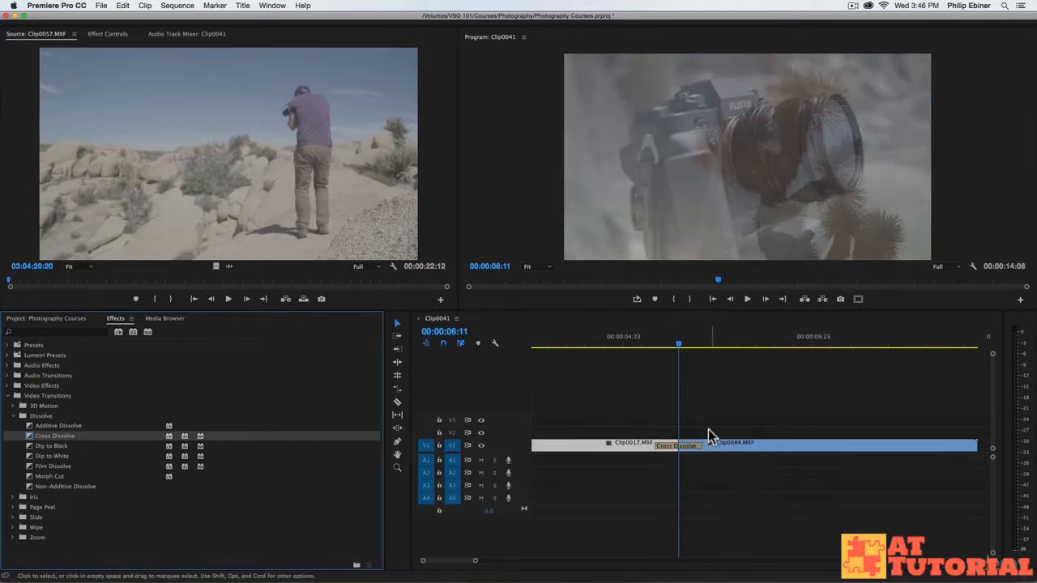
key(super+s)
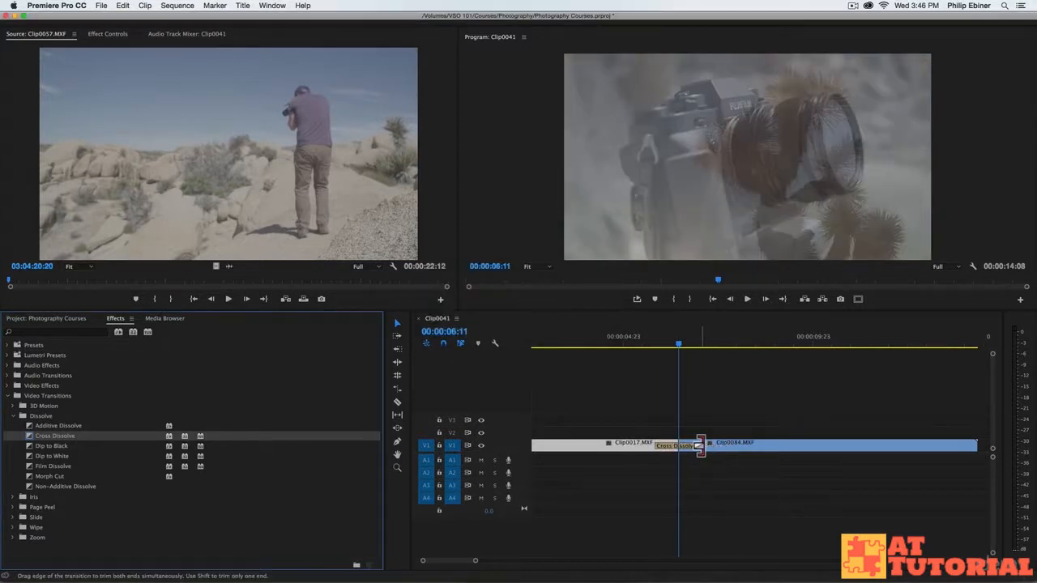
drag(700, 441, 801, 417)
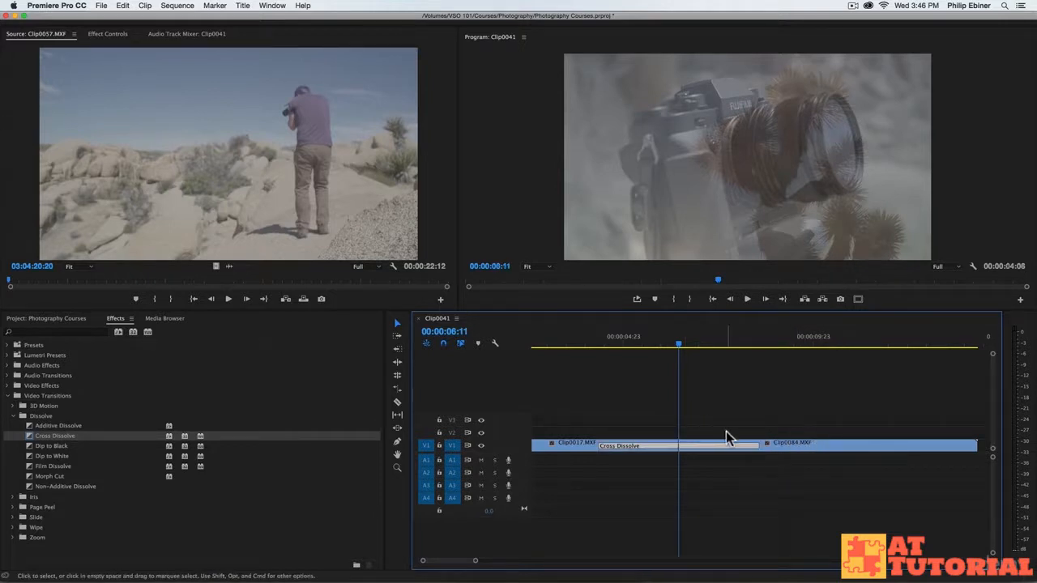
drag(757, 445, 818, 438)
Check the start and end points of the lengthened Cross Dissolve and play through it
drag(606, 344, 597, 346)
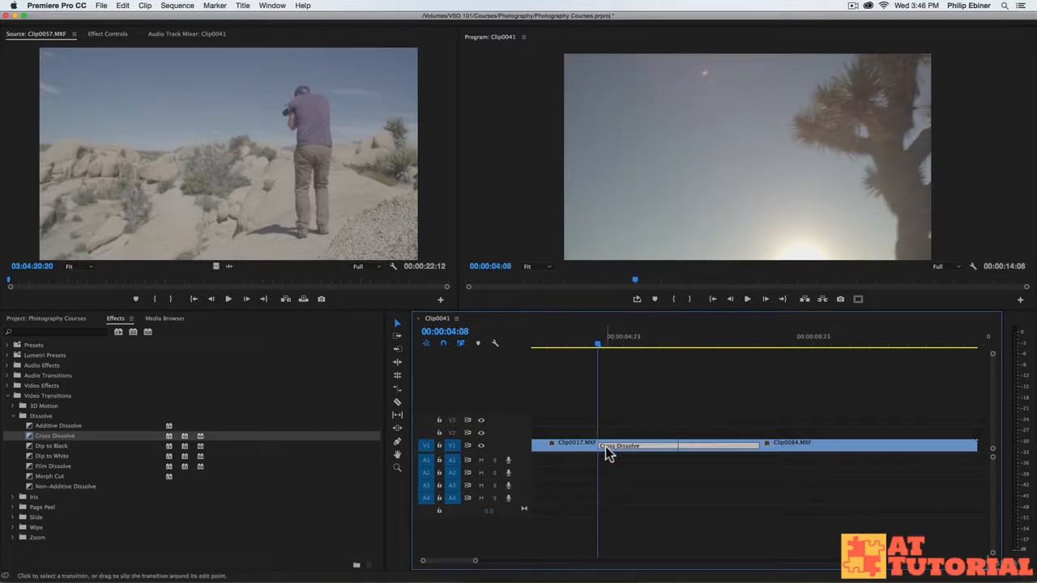
click(813, 444)
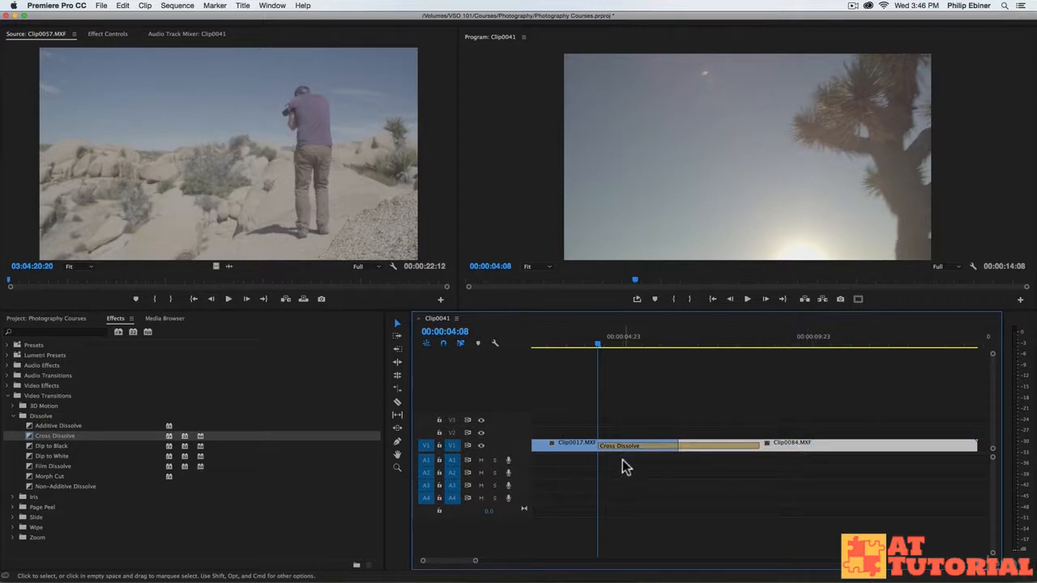
click(557, 445)
click(760, 347)
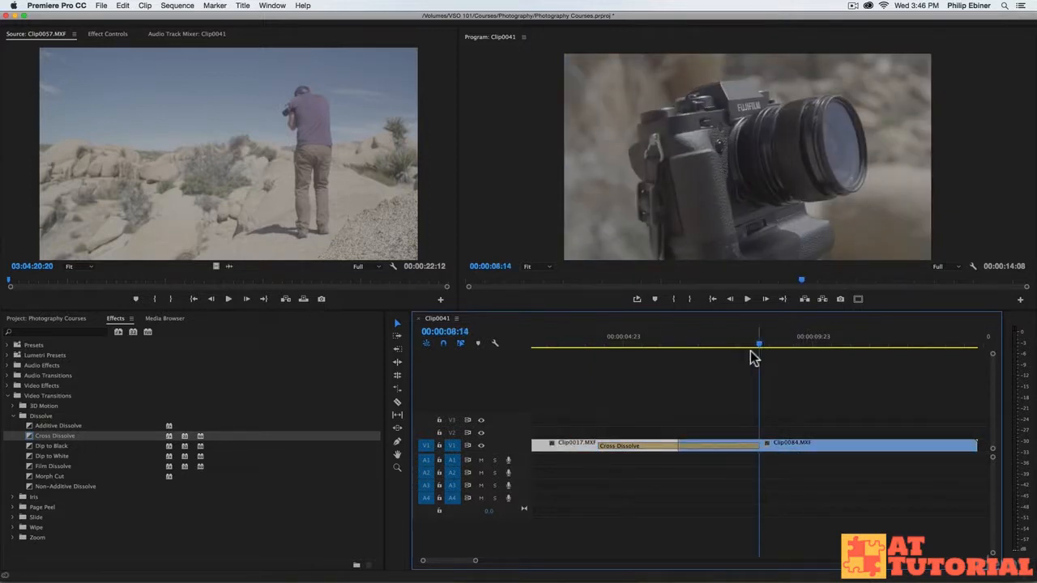
click(601, 346)
key(space)
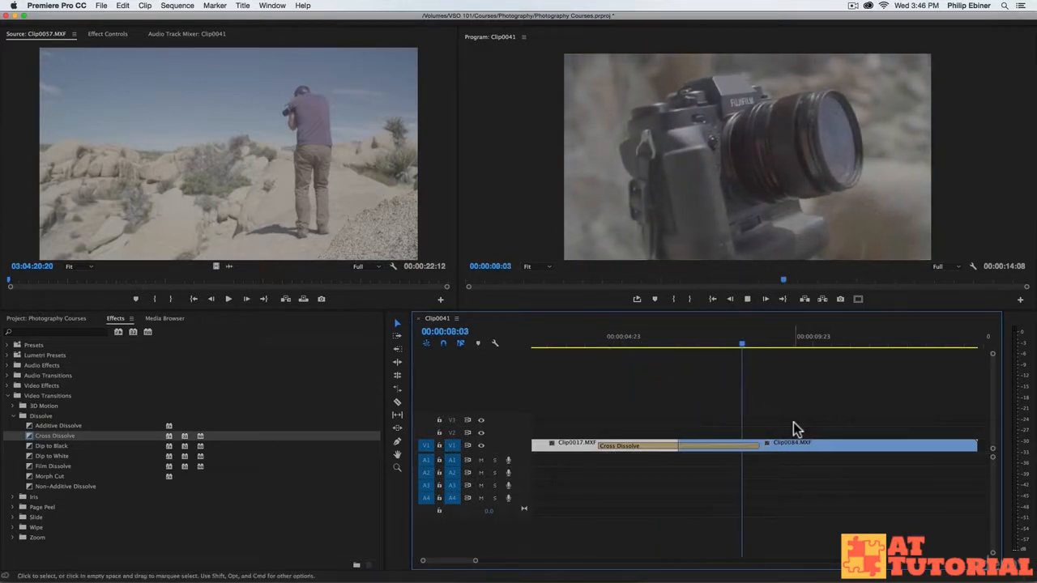
Slide the Cross Dissolve later across the cut so more of it covers Clip0084.MXF
drag(687, 446, 793, 450)
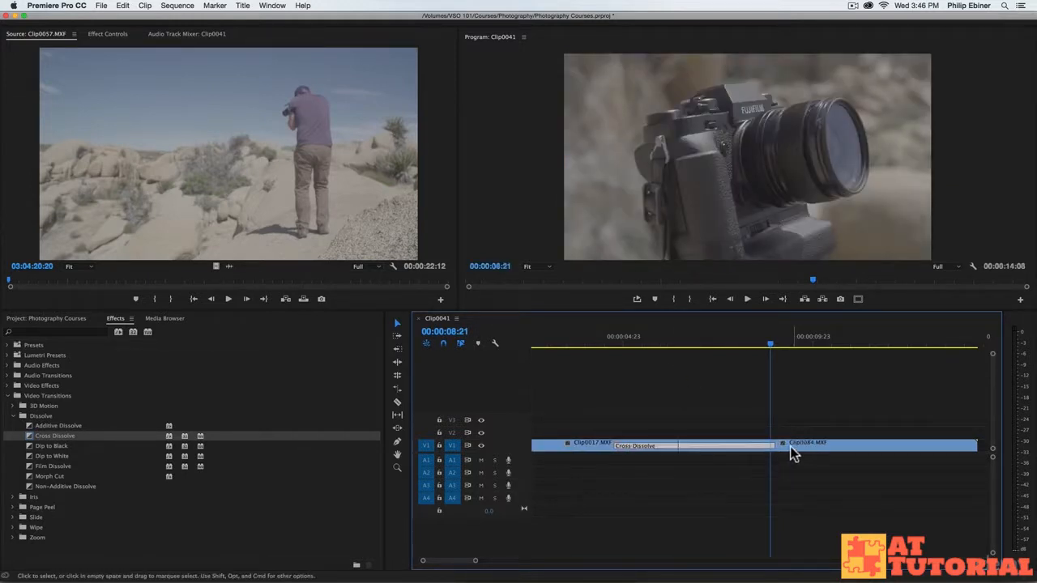
drag(646, 452, 718, 452)
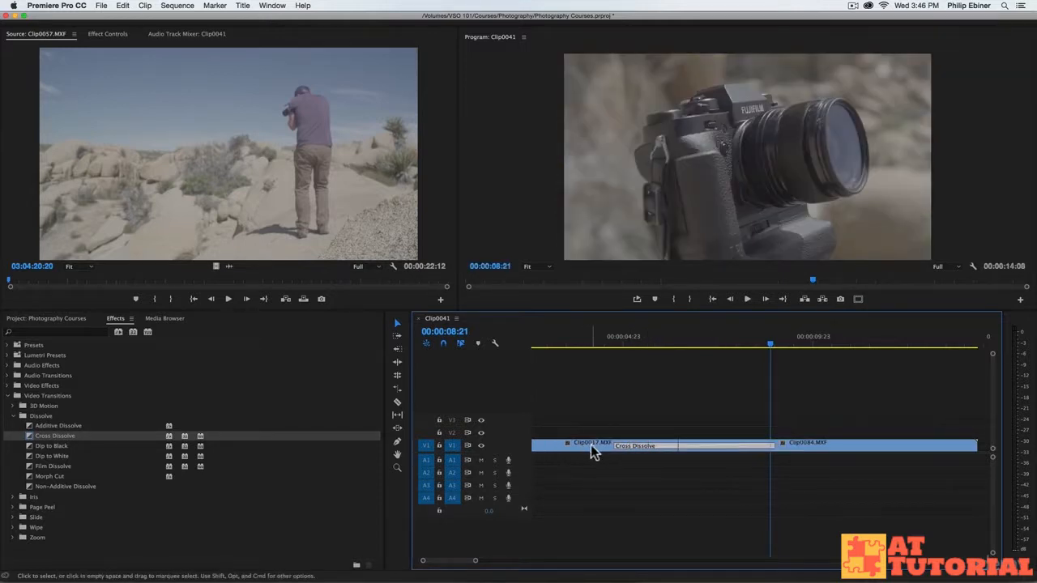
click(593, 451)
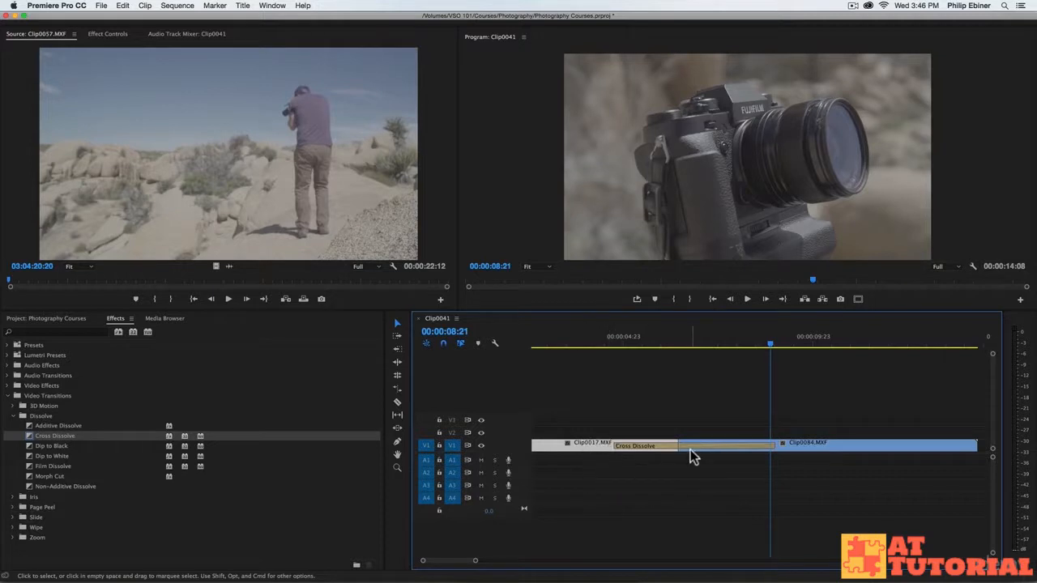
Try sliding the Cross Dissolve further into Clip0084.MXF, and shorten it by pulling its end back toward the cut
drag(699, 446, 743, 452)
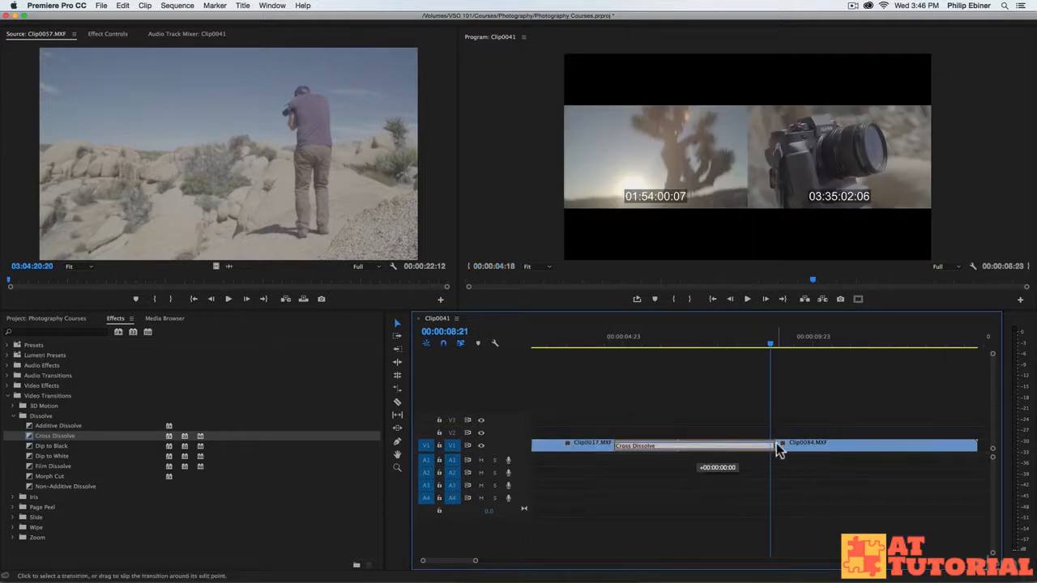
drag(814, 451, 888, 446)
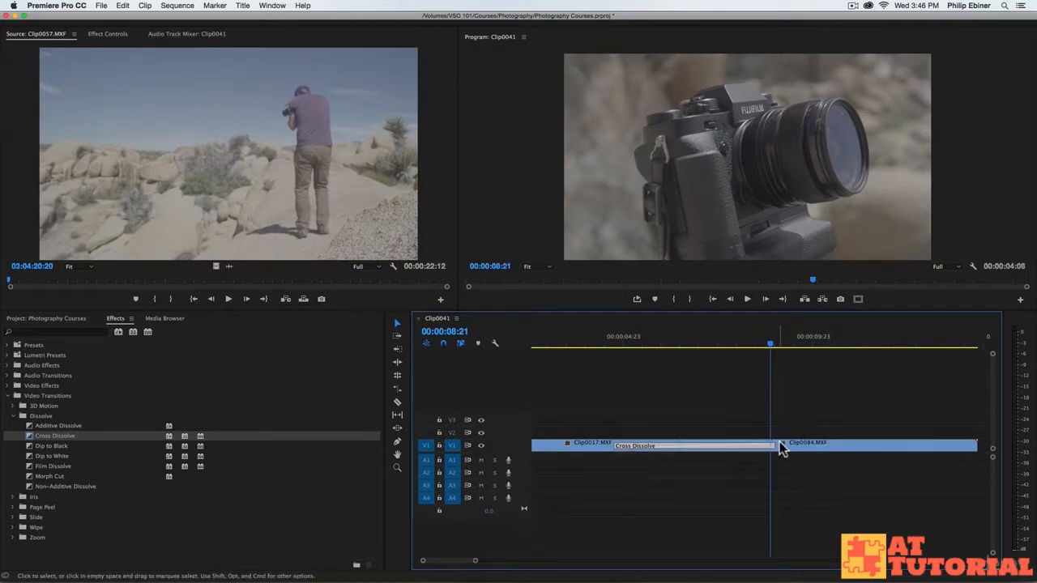
drag(774, 446, 685, 450)
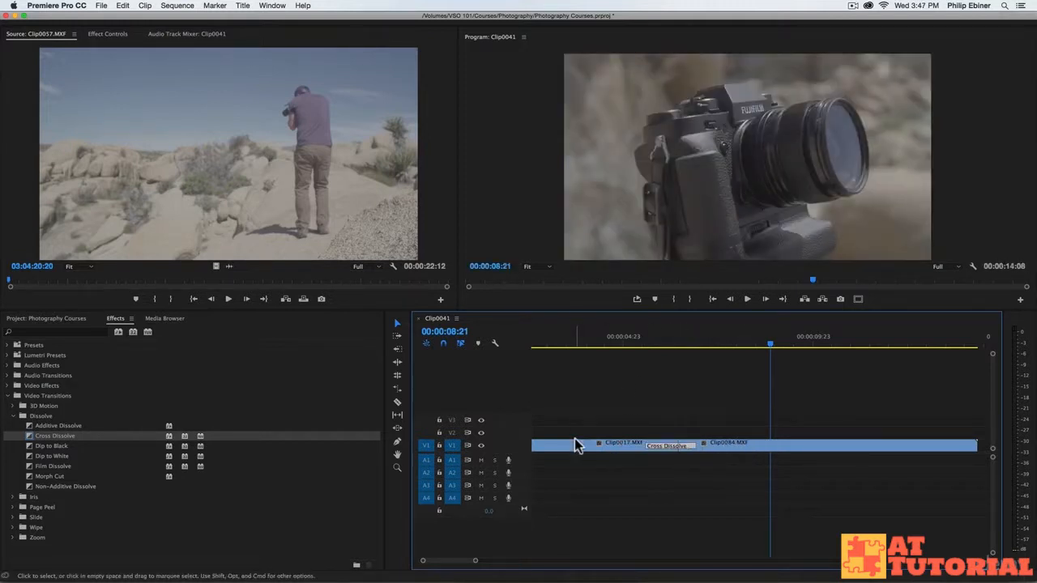